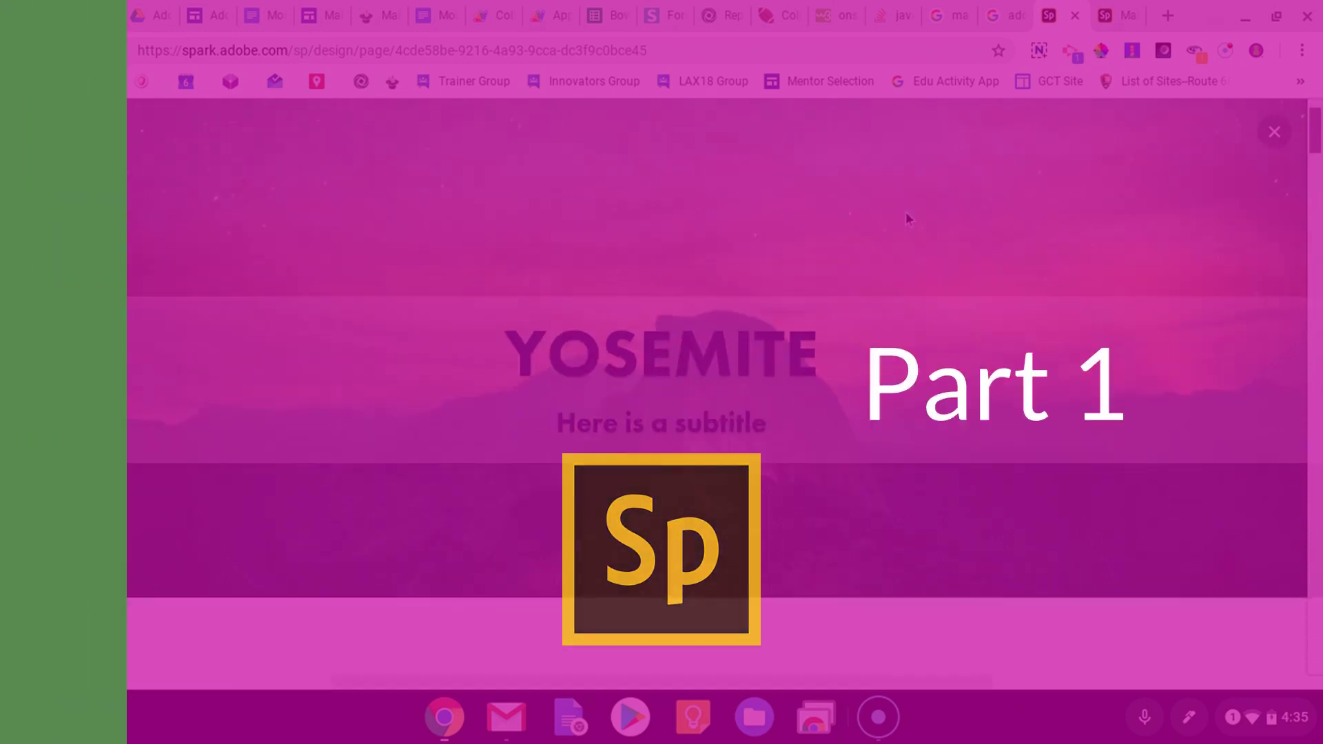
- Scroll through the finished Yosemite example Spark Page preview from top to bottom
scroll(906, 212, "down", 3)
scroll(909, 209, "down", 3)
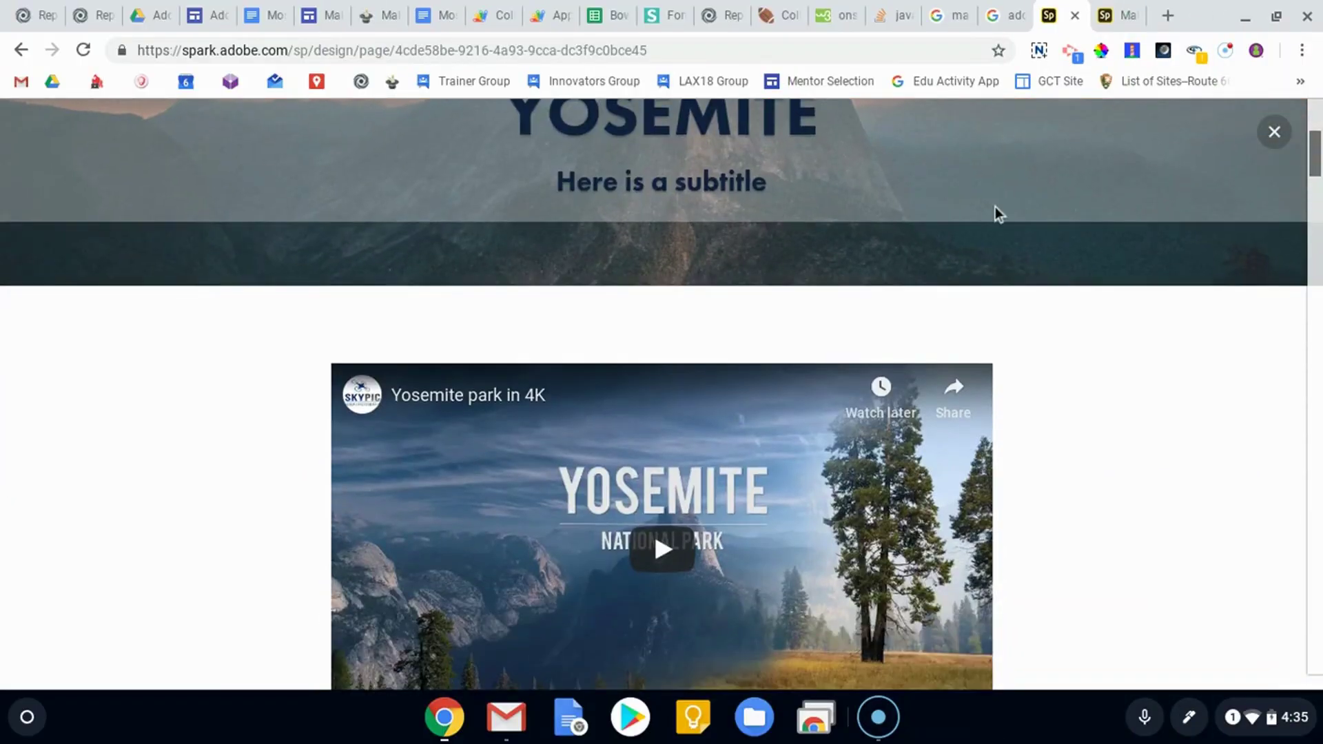
scroll(1049, 247, "down", 4)
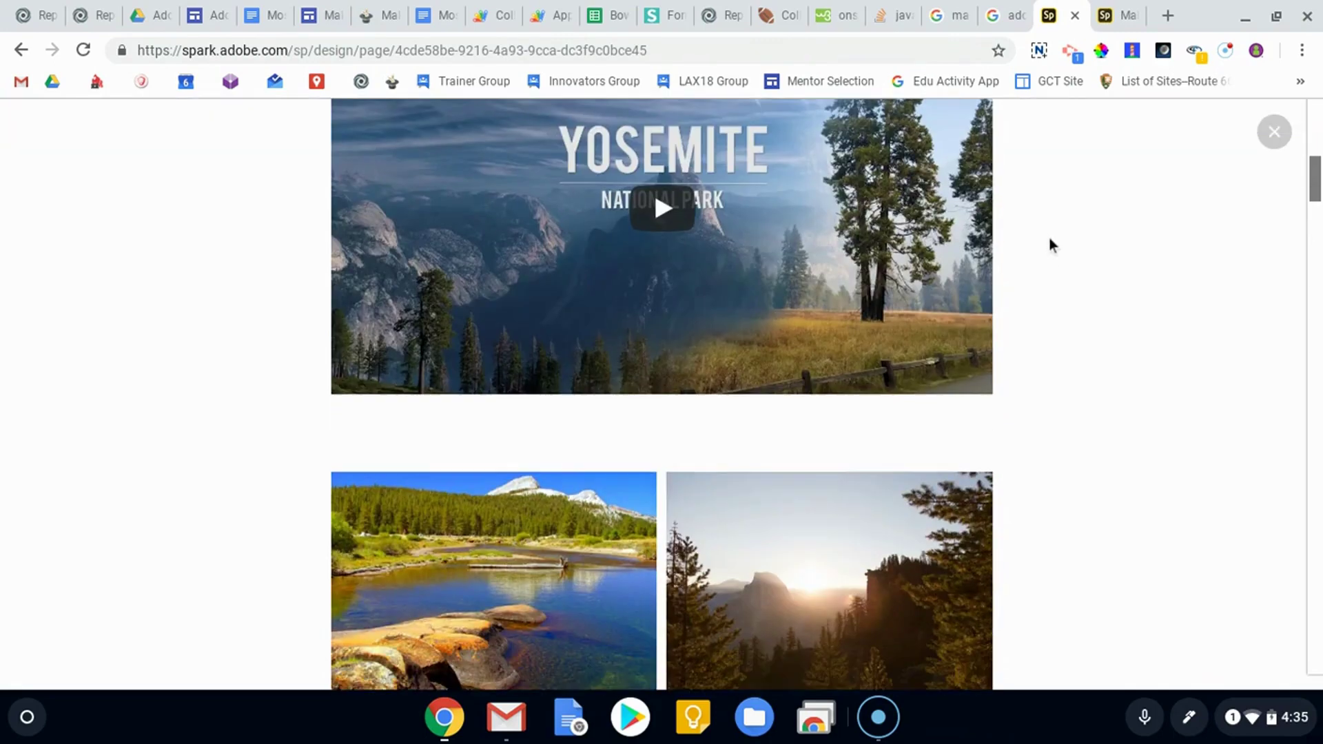
scroll(1049, 238, "up", 6)
scroll(1049, 237, "down", 10)
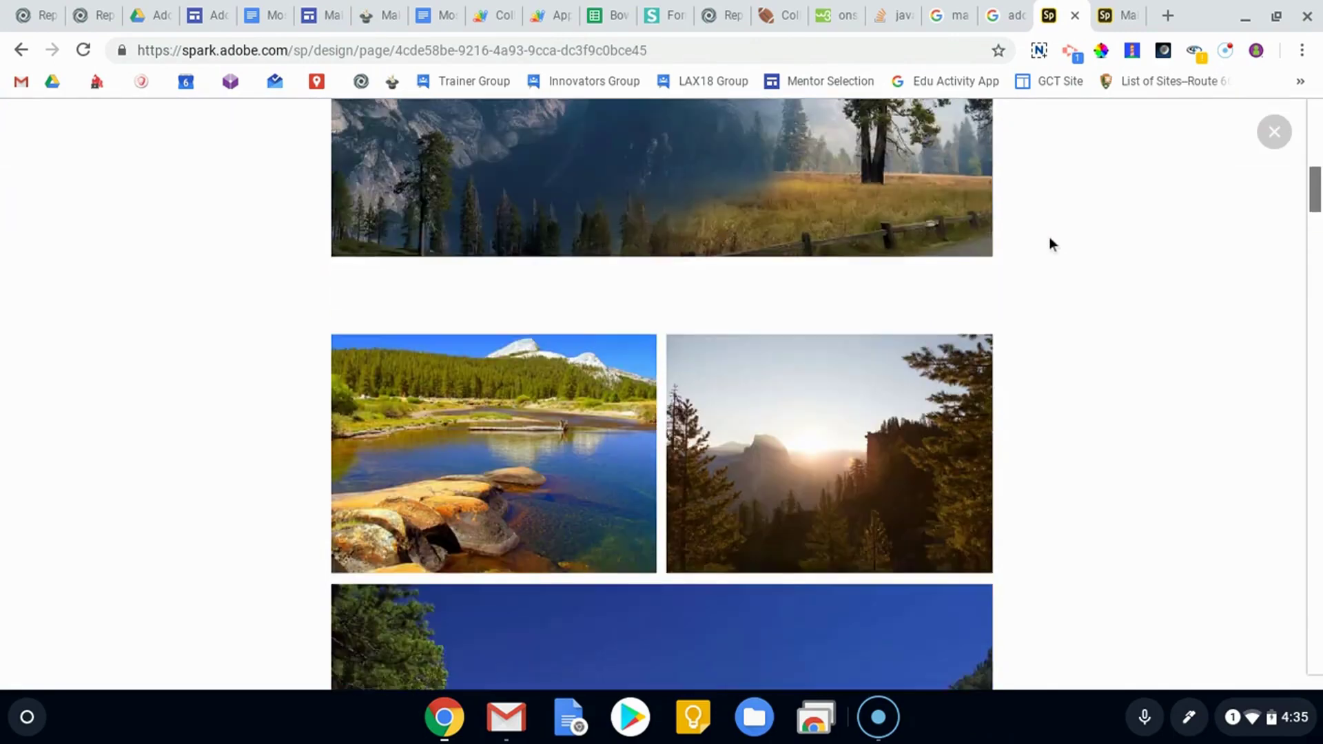
scroll(1051, 234, "down", 8)
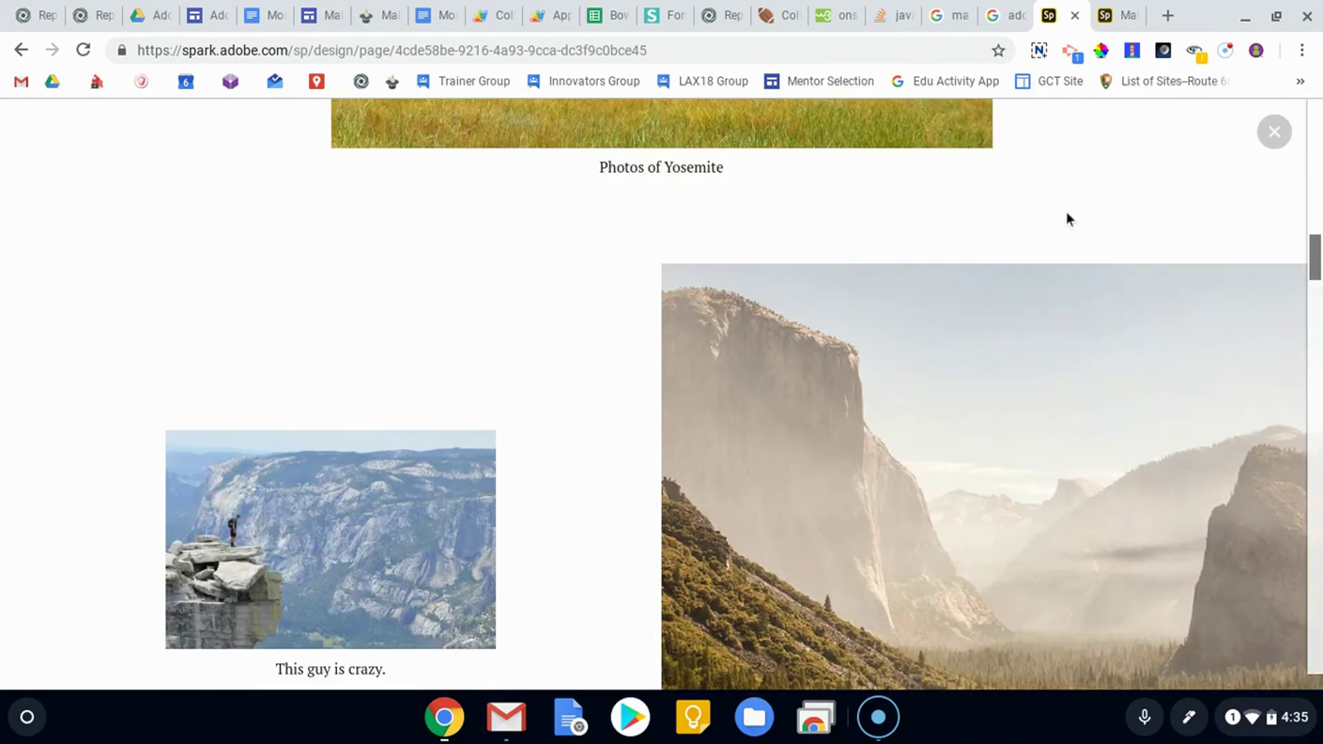
scroll(1105, 182, "down", 10)
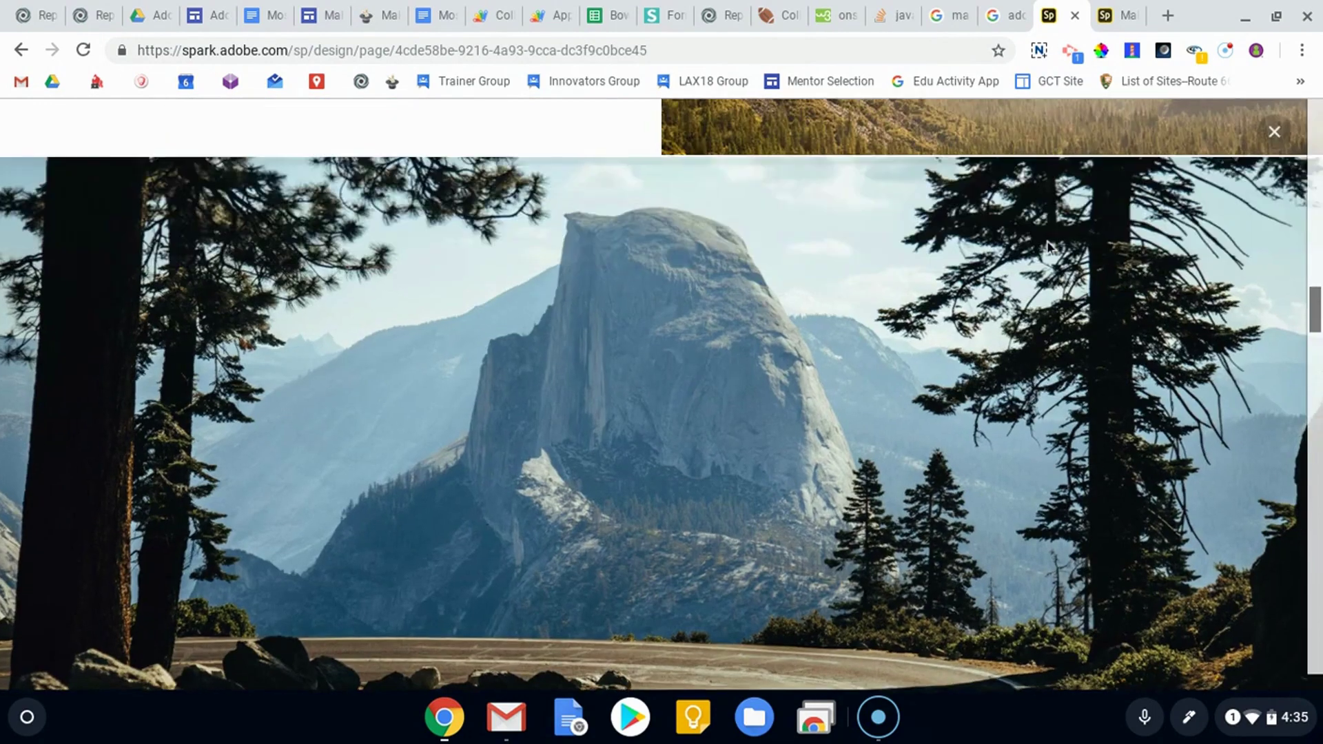
scroll(928, 248, "down", 10)
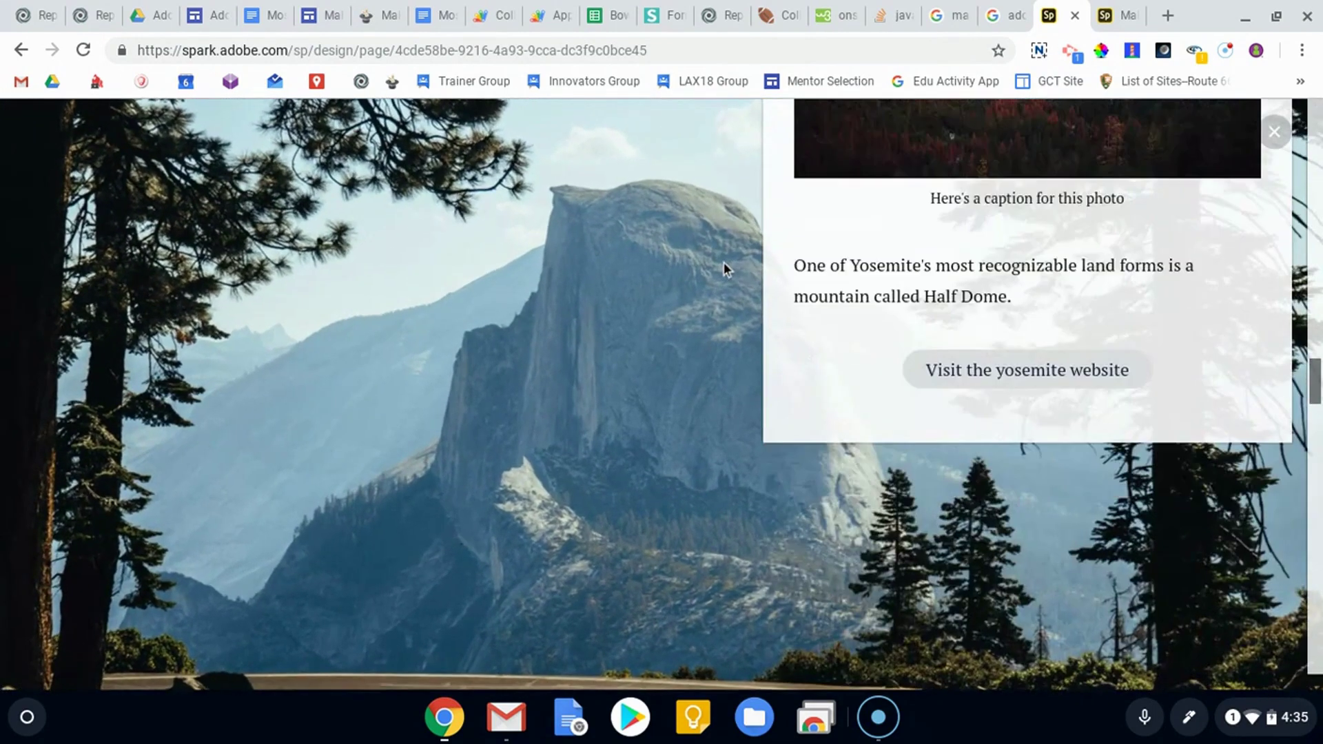
scroll(770, 248, "down", 5)
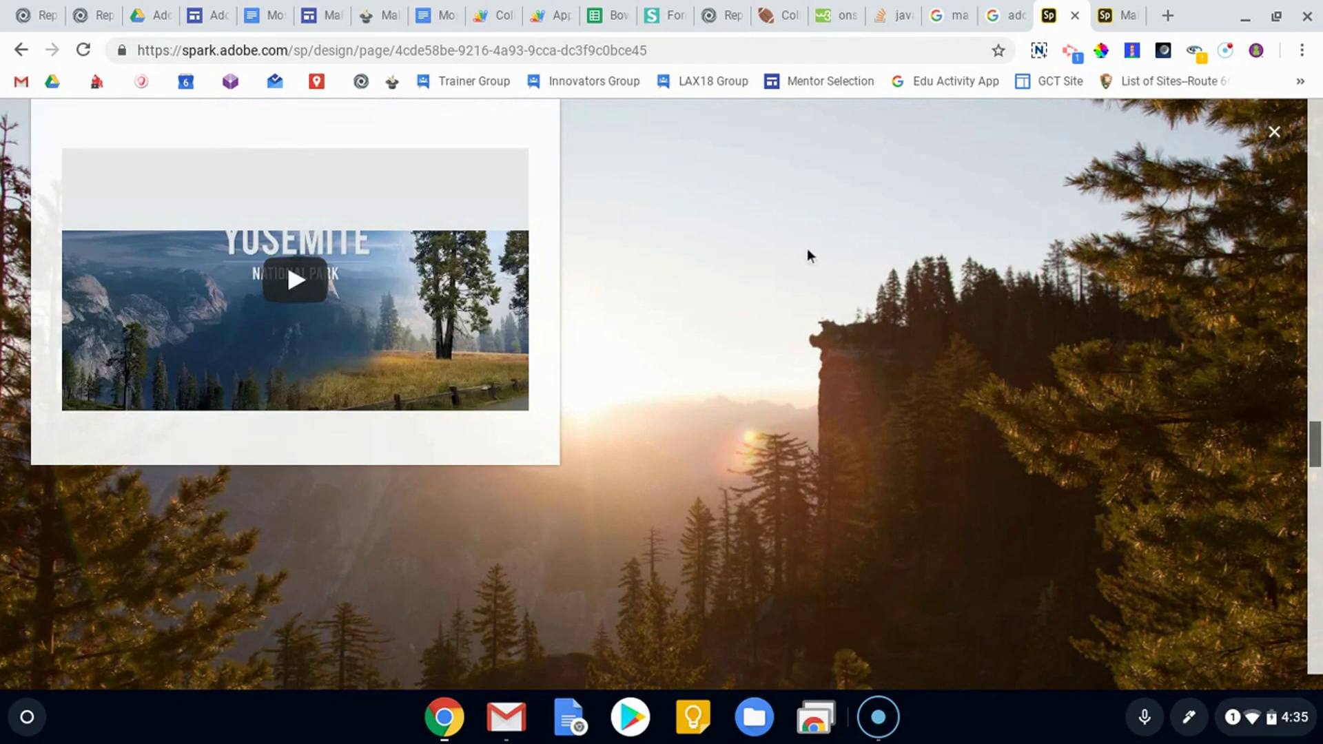
scroll(809, 253, "down", 10)
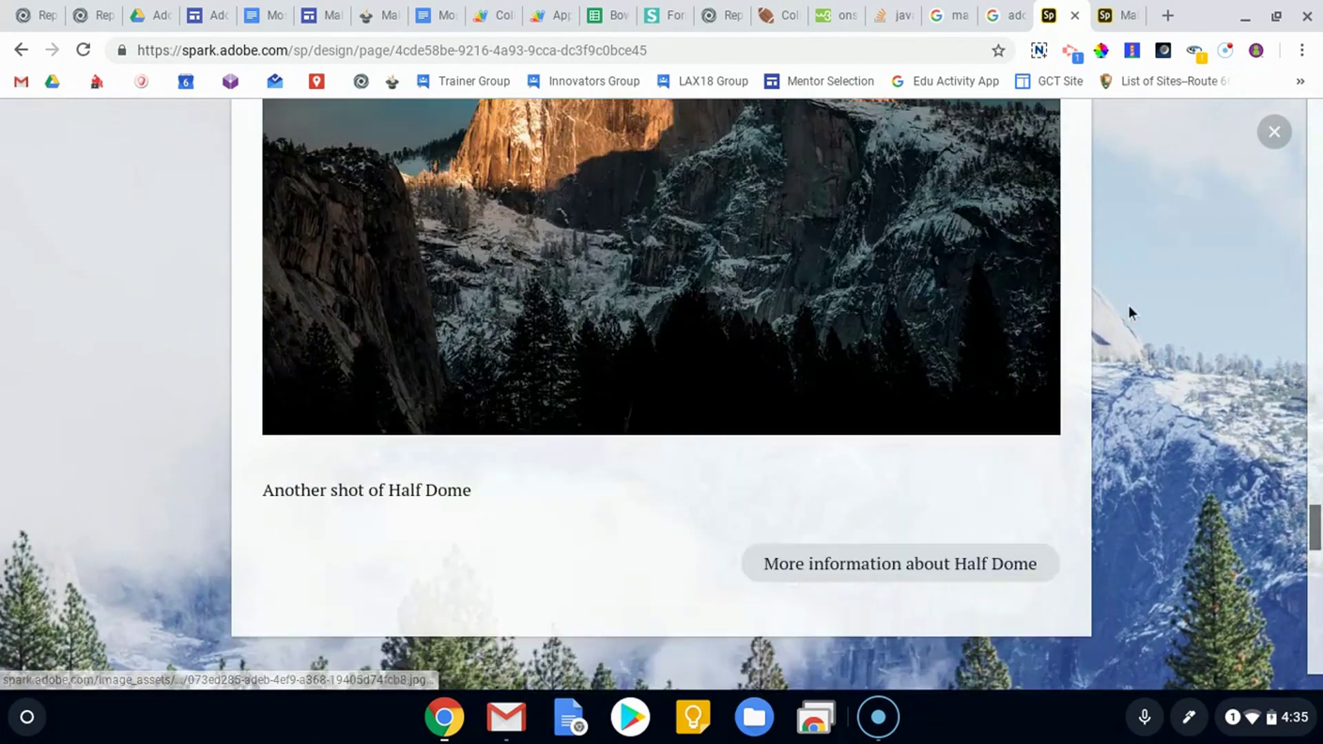
scroll(1128, 307, "down", 10)
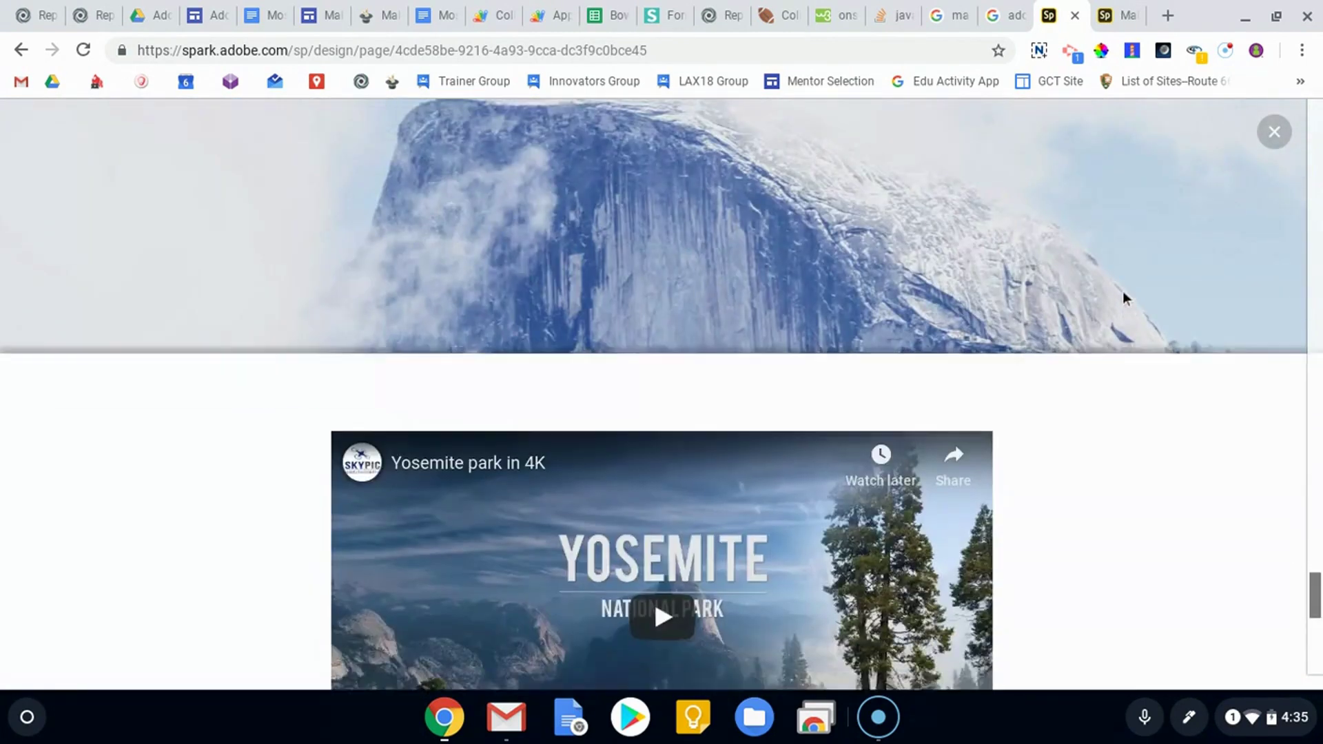
scroll(1124, 303, "down", 5)
scroll(1152, 432, "up", 10)
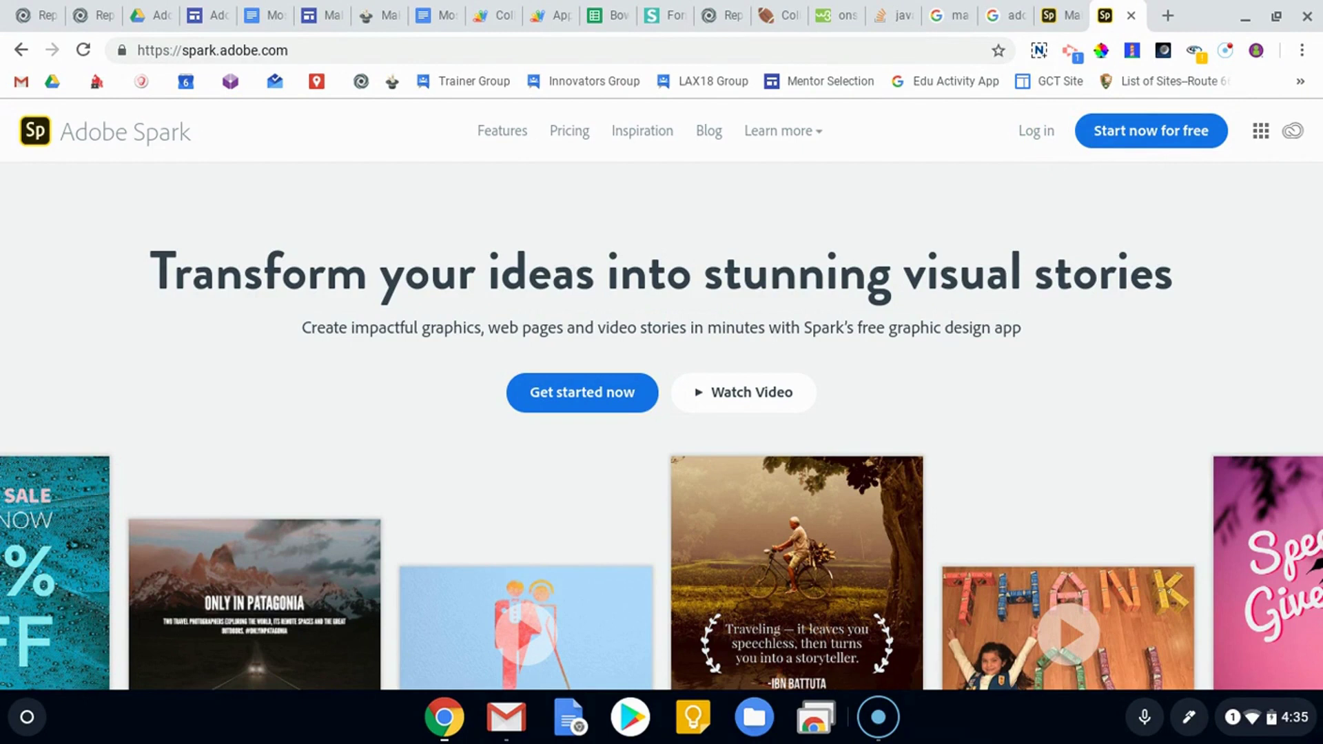
- Sign in to Adobe Spark with Google to reach the Projects dashboard
left_click_drag(290, 50, 196, 33)
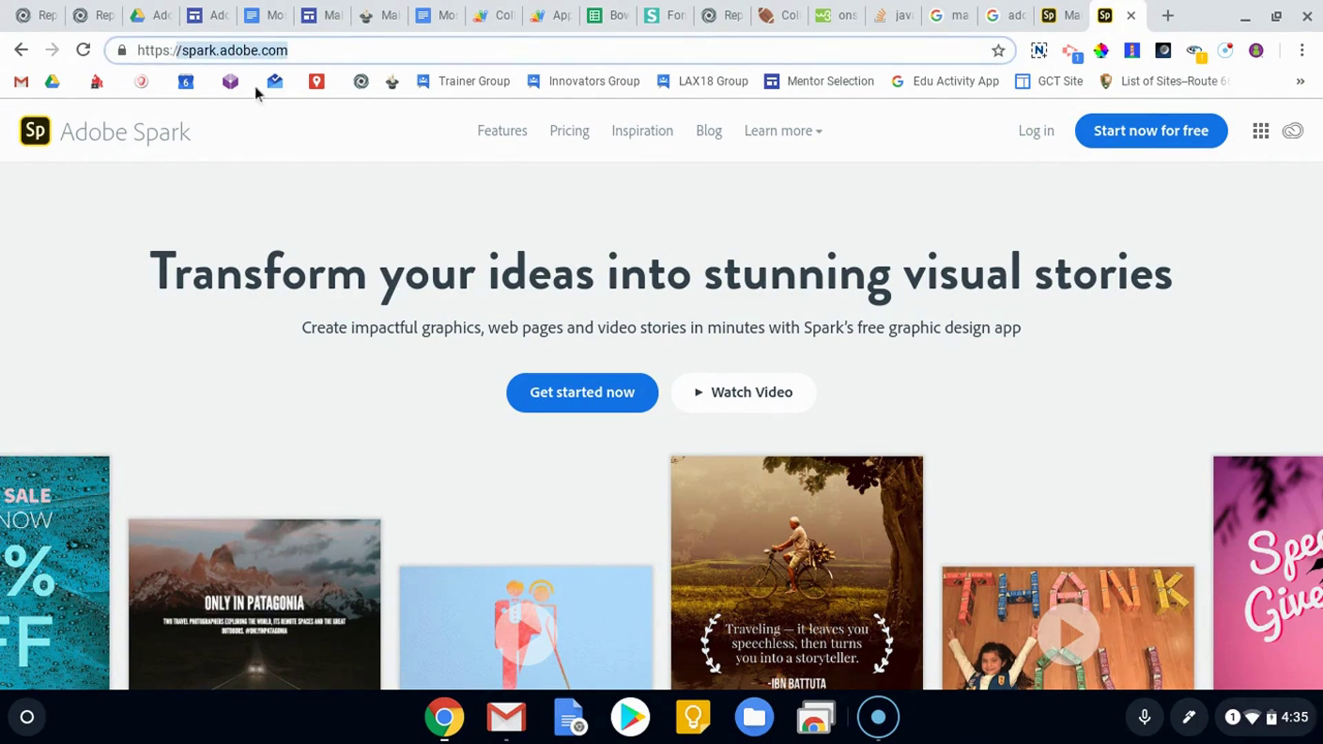
left_click(1038, 135)
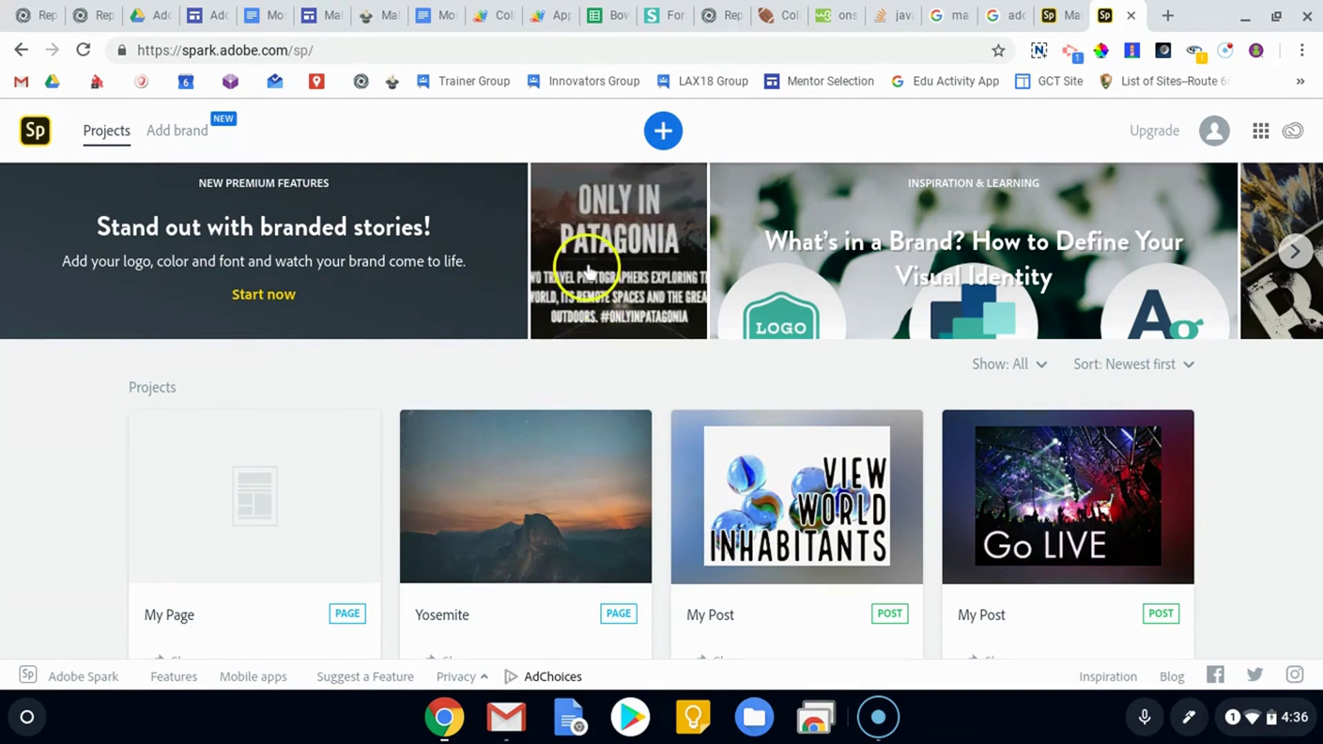
- Create a new blank Web page project from the + Create new menu
left_click(664, 132)
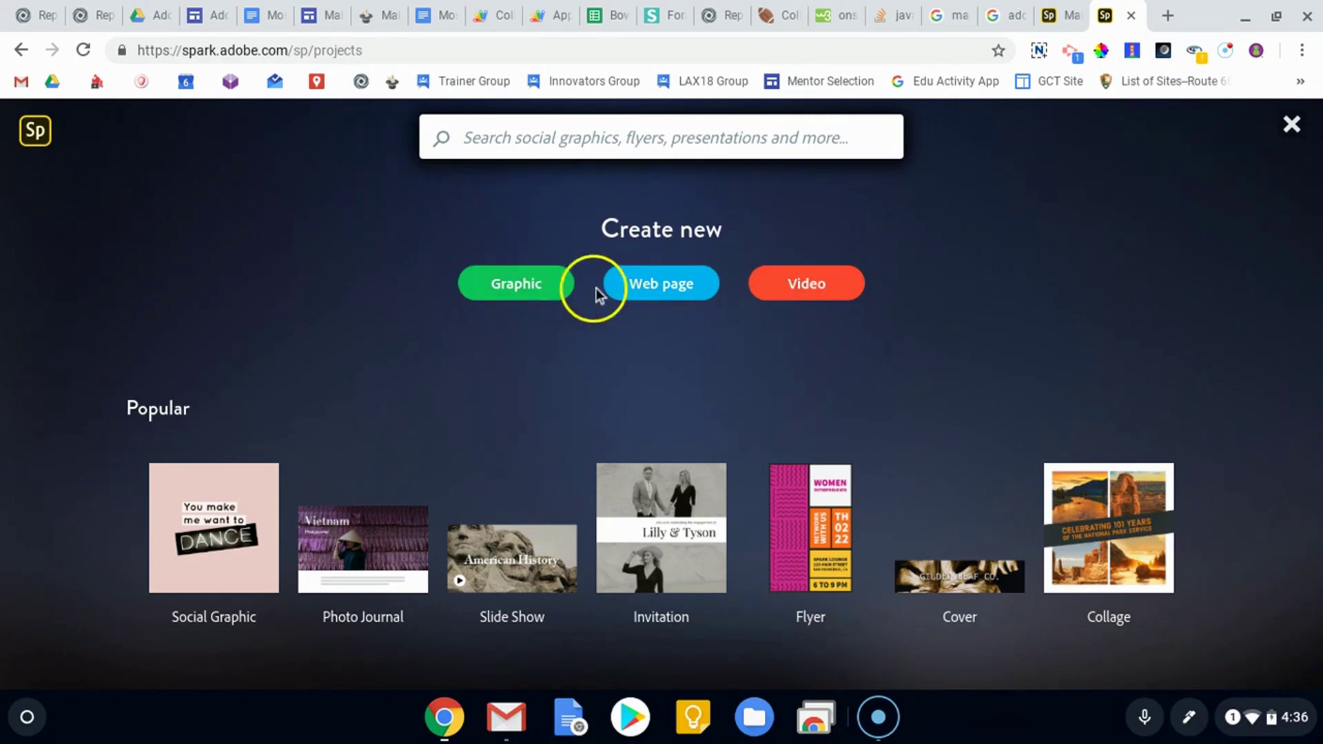
scroll(648, 293, "down", 3)
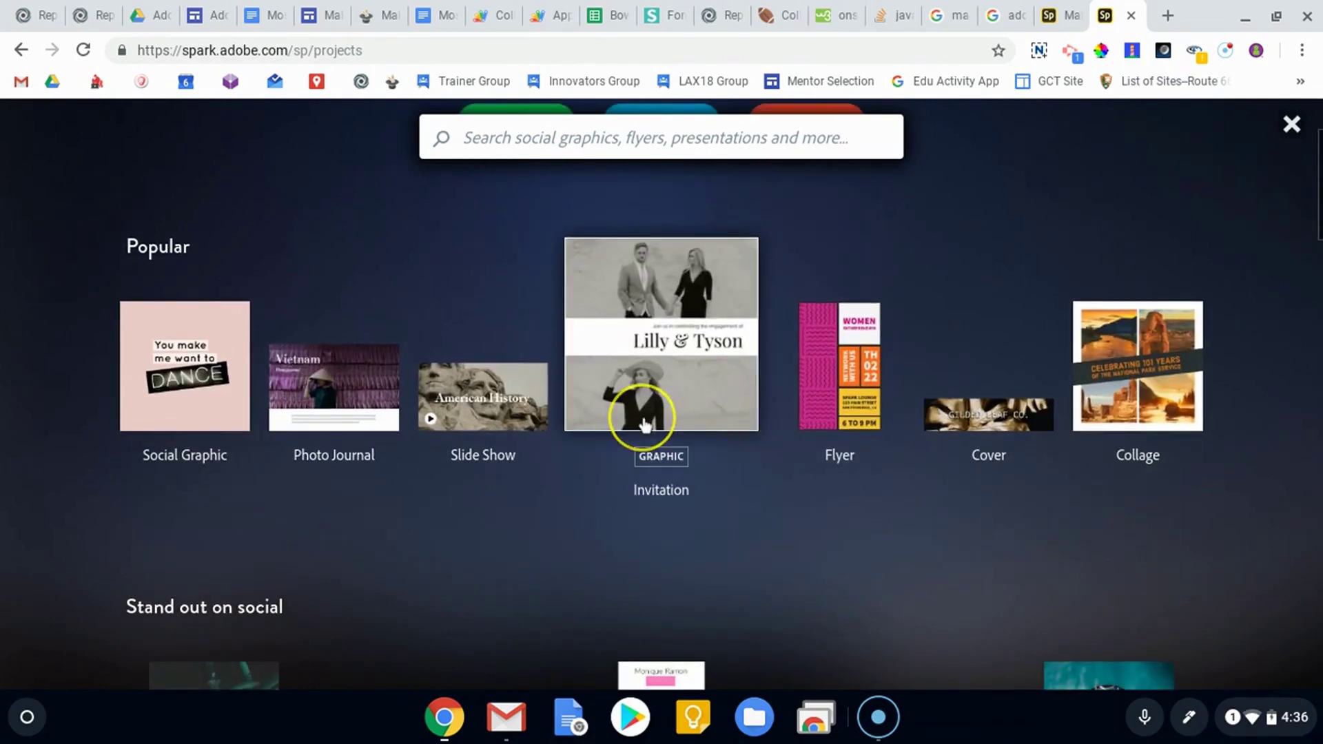
scroll(838, 372, "down", 6)
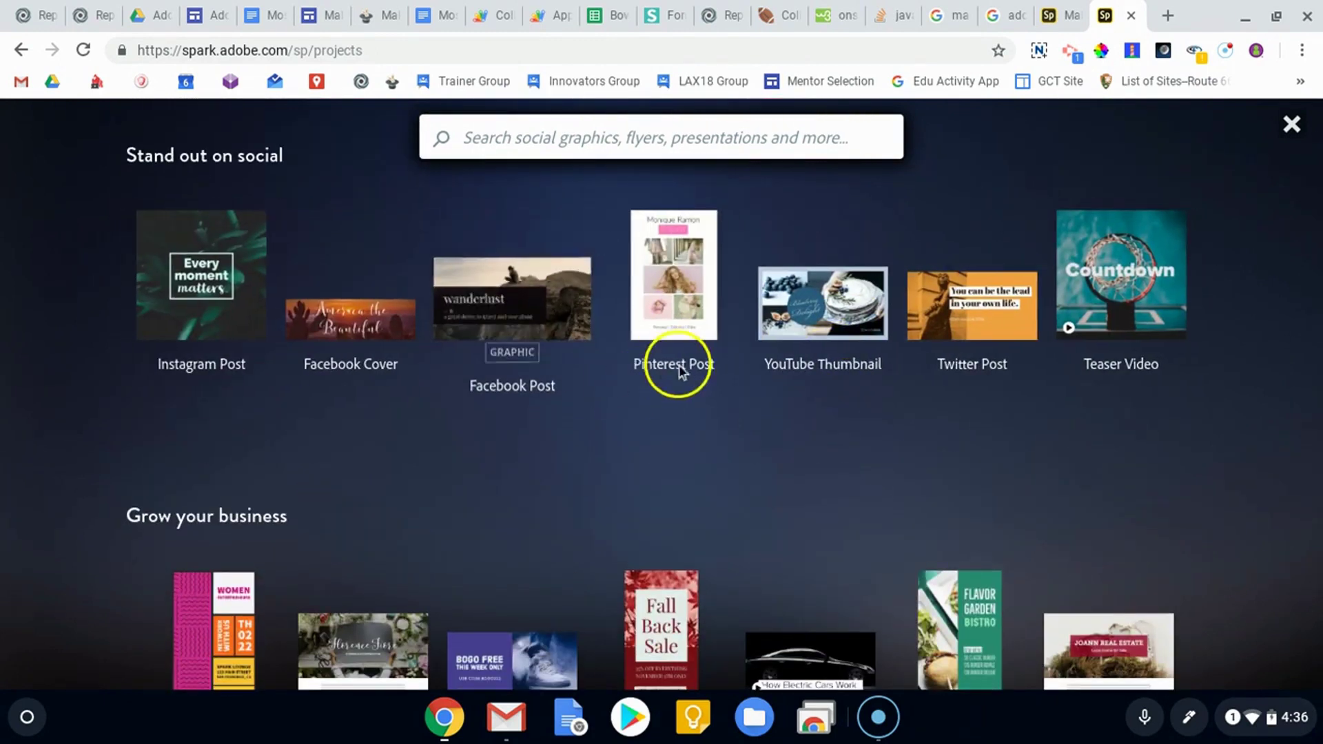
scroll(679, 369, "up", 9)
left_click(663, 287)
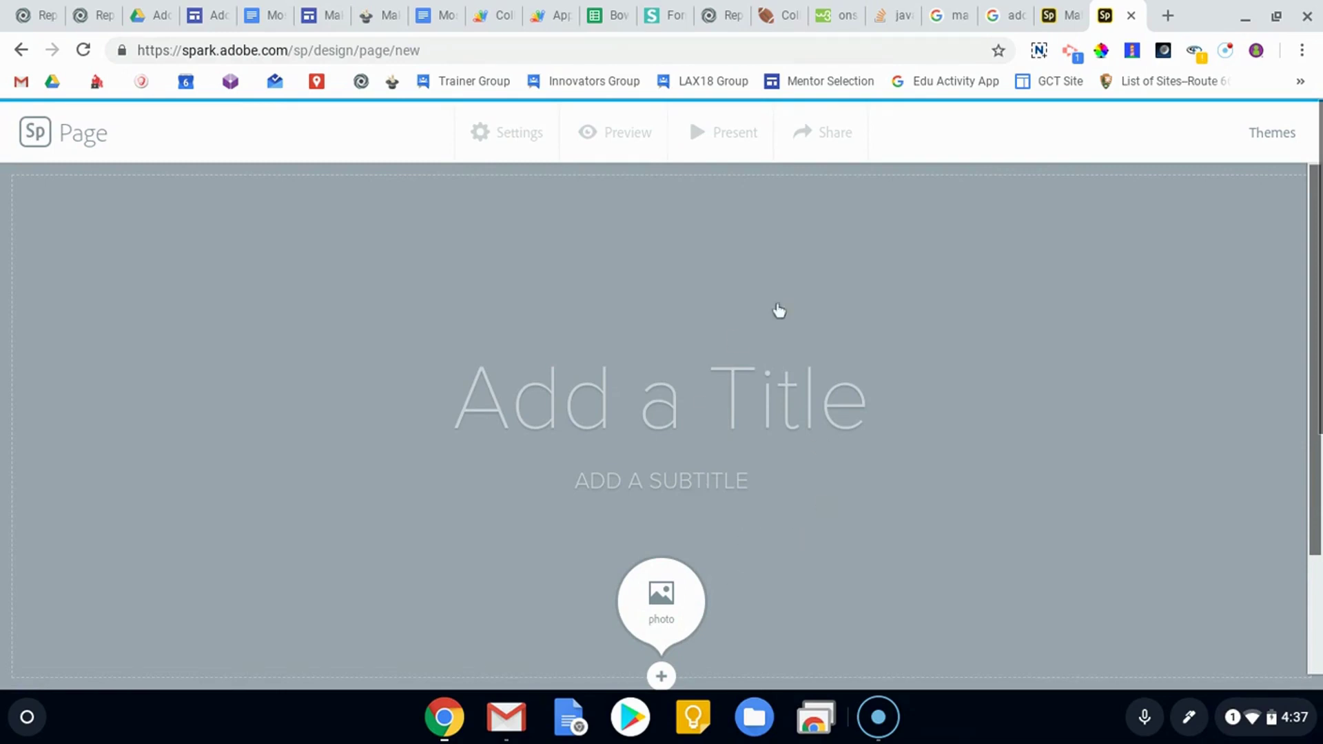
- Try the Crisp theme on the new page
left_click(1149, 159)
left_click(1270, 134)
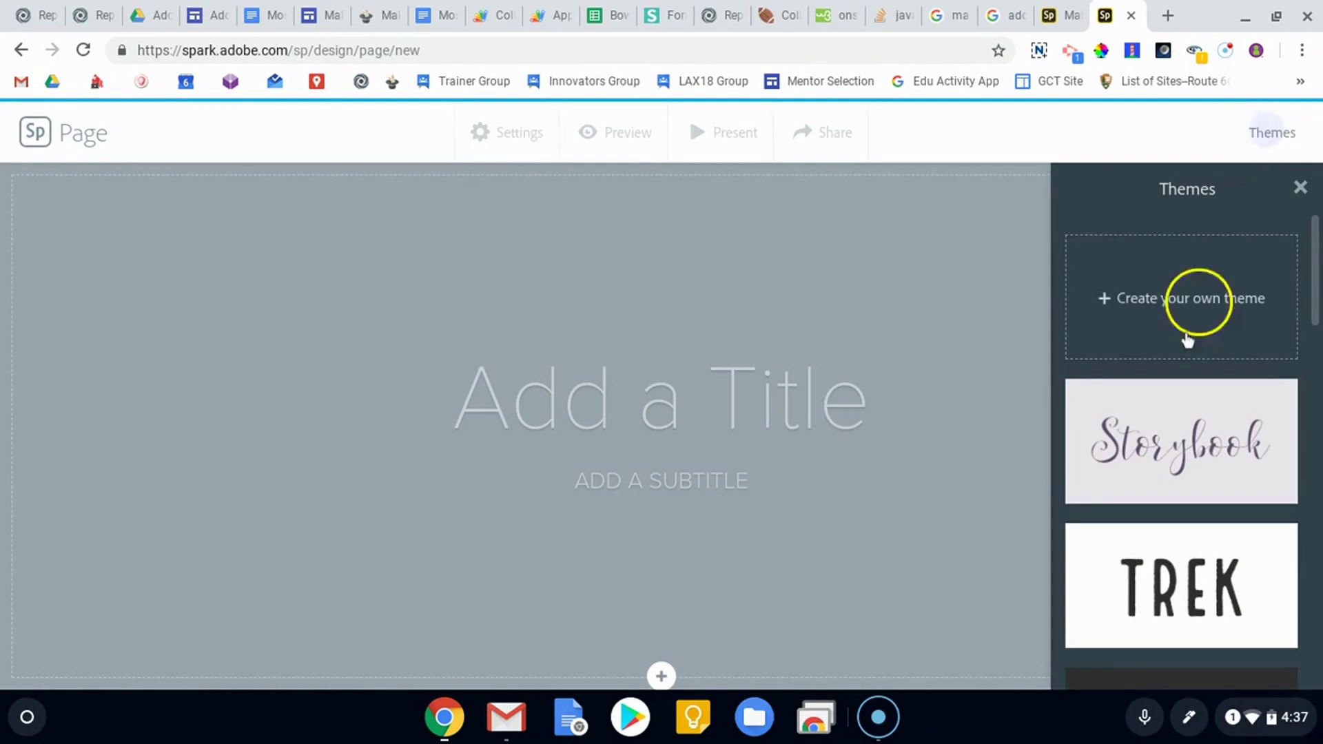
scroll(1172, 414, "down", 2)
scroll(1207, 425, "down", 4)
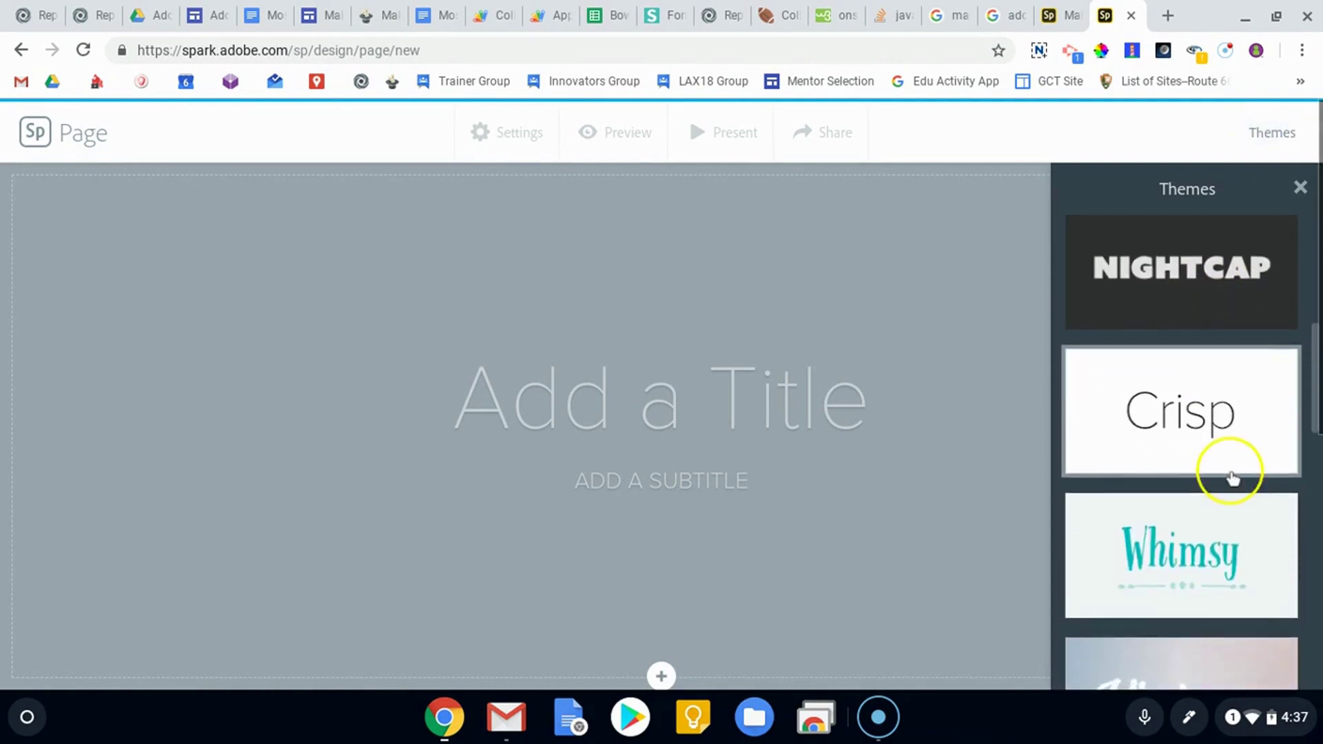
scroll(1232, 449, "up", 2)
scroll(1232, 462, "up", 2)
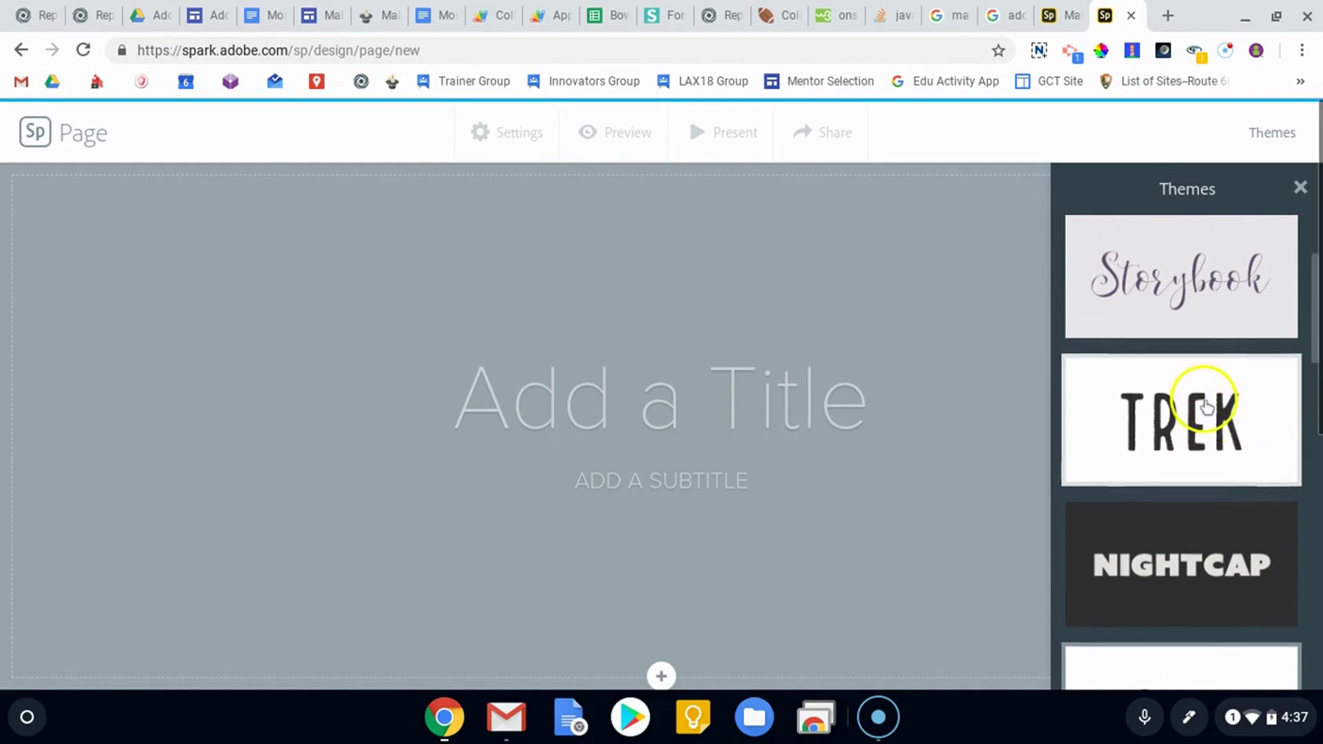
scroll(1202, 407, "down", 3)
scroll(1151, 568, "down", 2)
left_click(1130, 538)
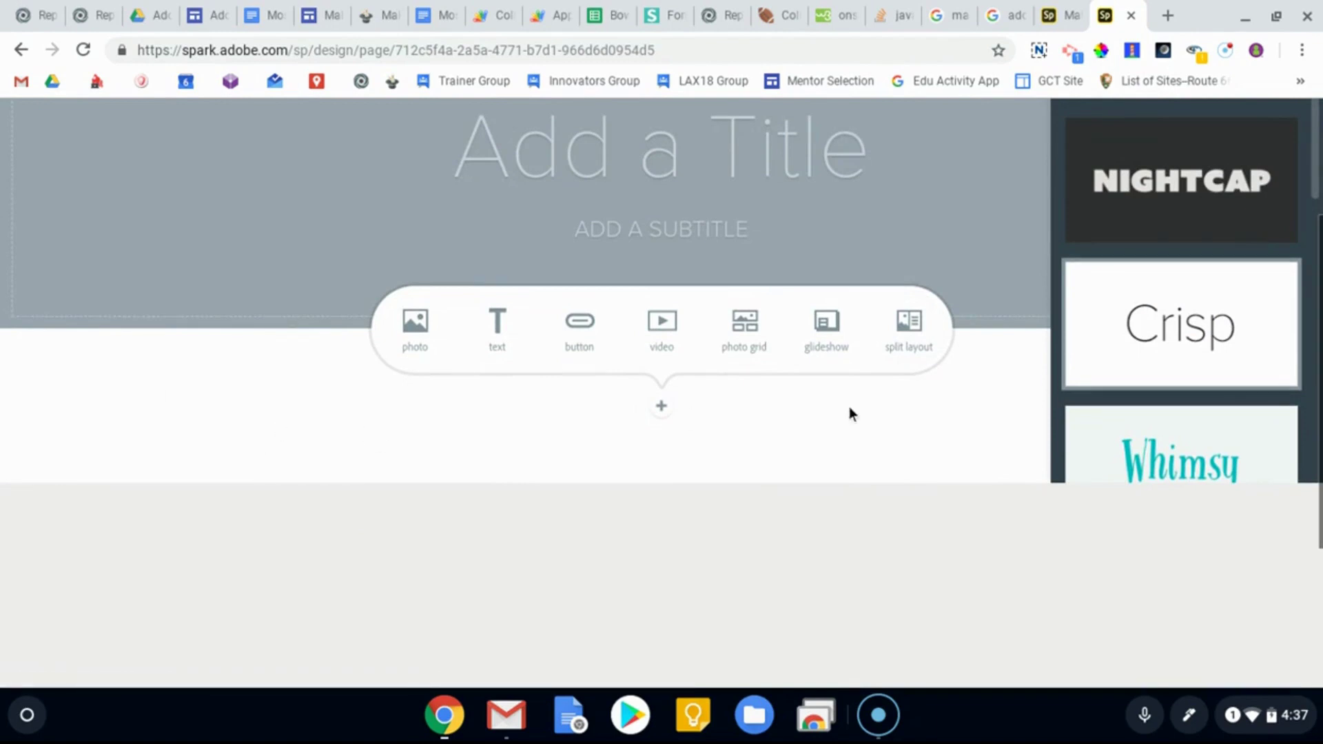
left_click(466, 416)
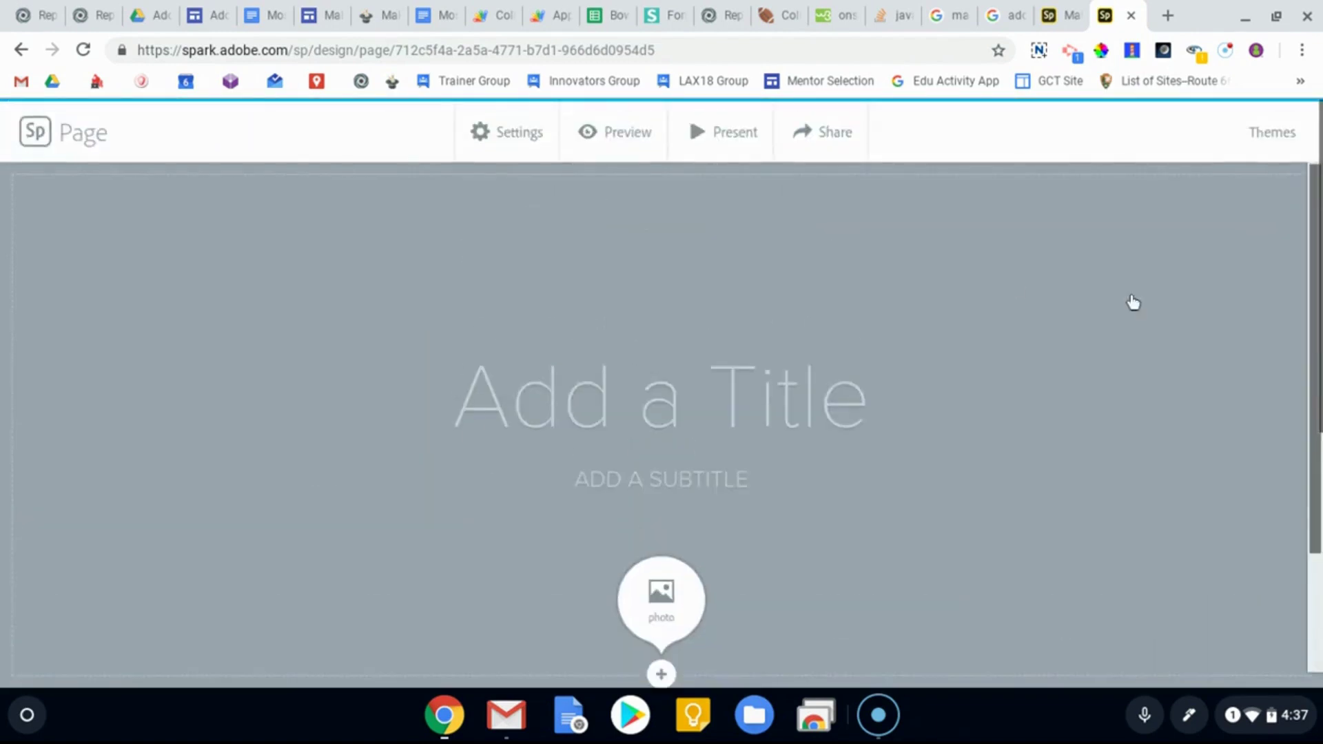
- Try the Nightcap theme instead
left_click(1264, 147)
left_click(1120, 406)
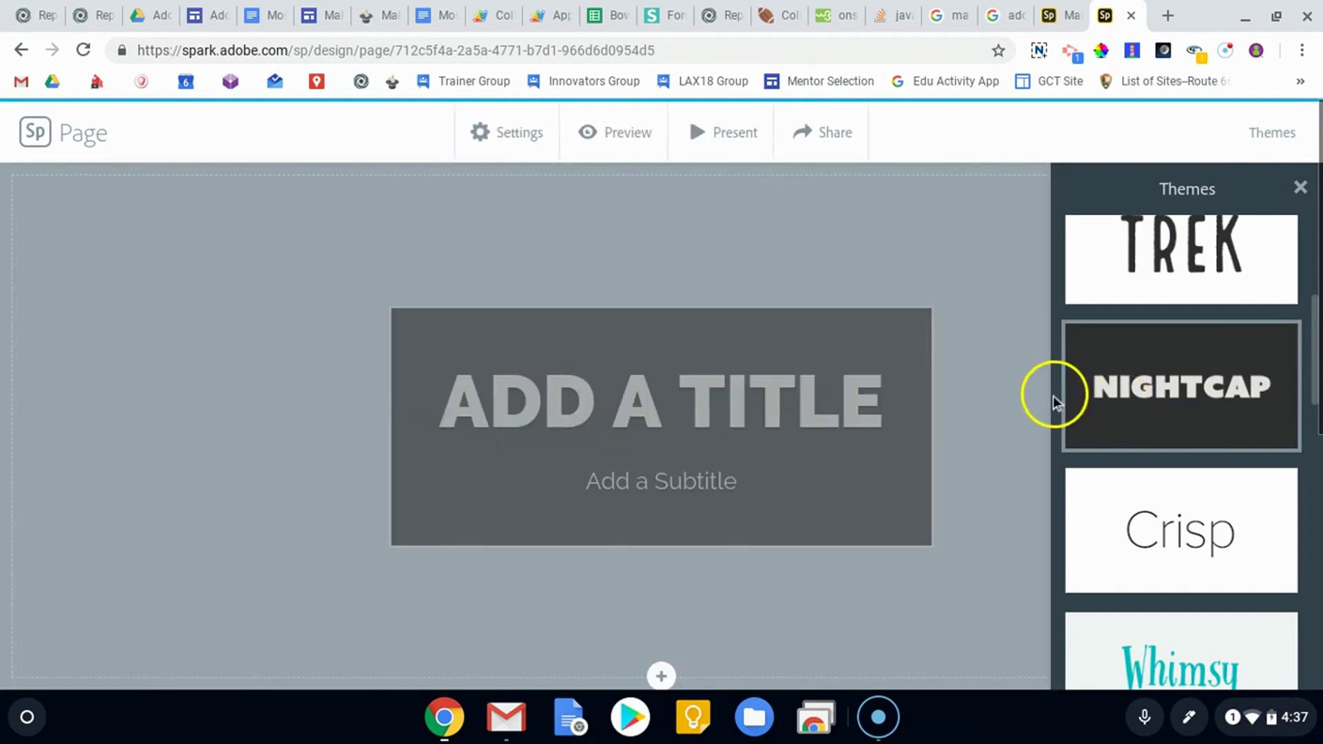
scroll(556, 498, "down", 3)
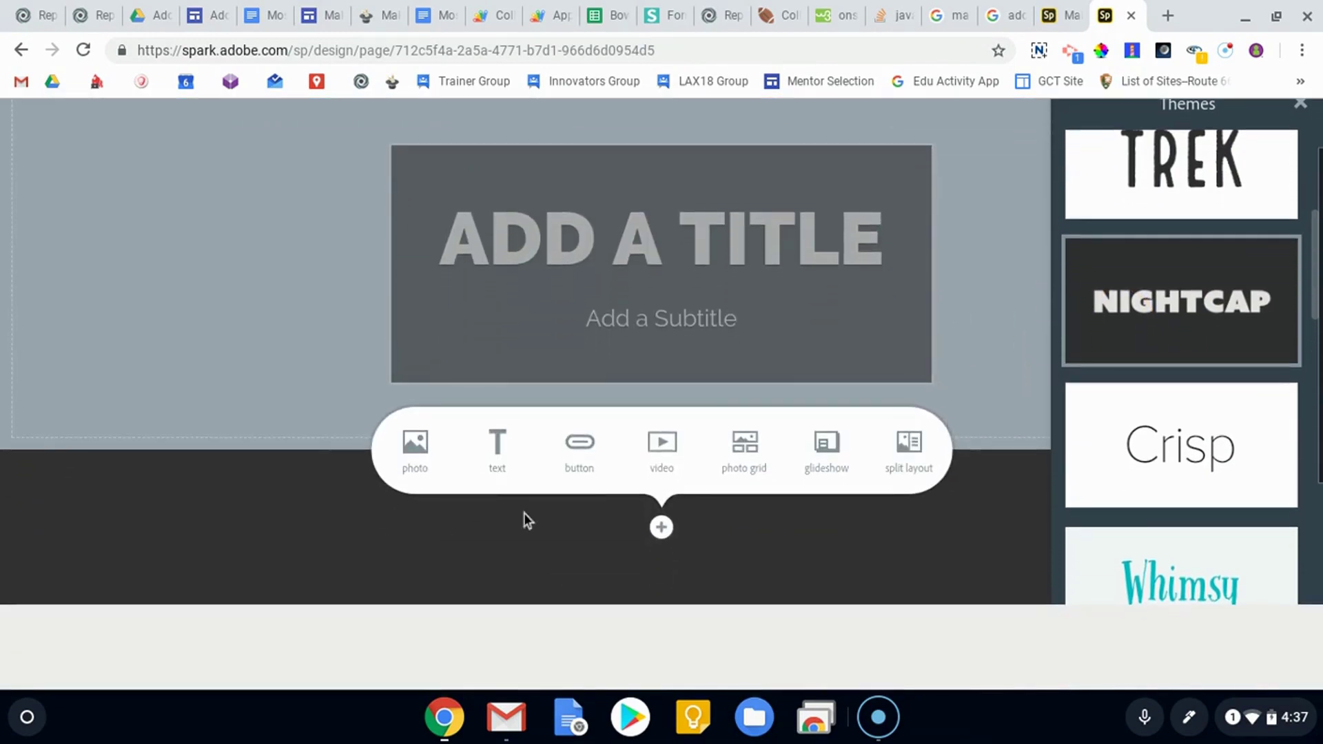
left_click(940, 534)
- Apply the Vintage theme, giving the title a script font, and close the themes list
left_click(1276, 115)
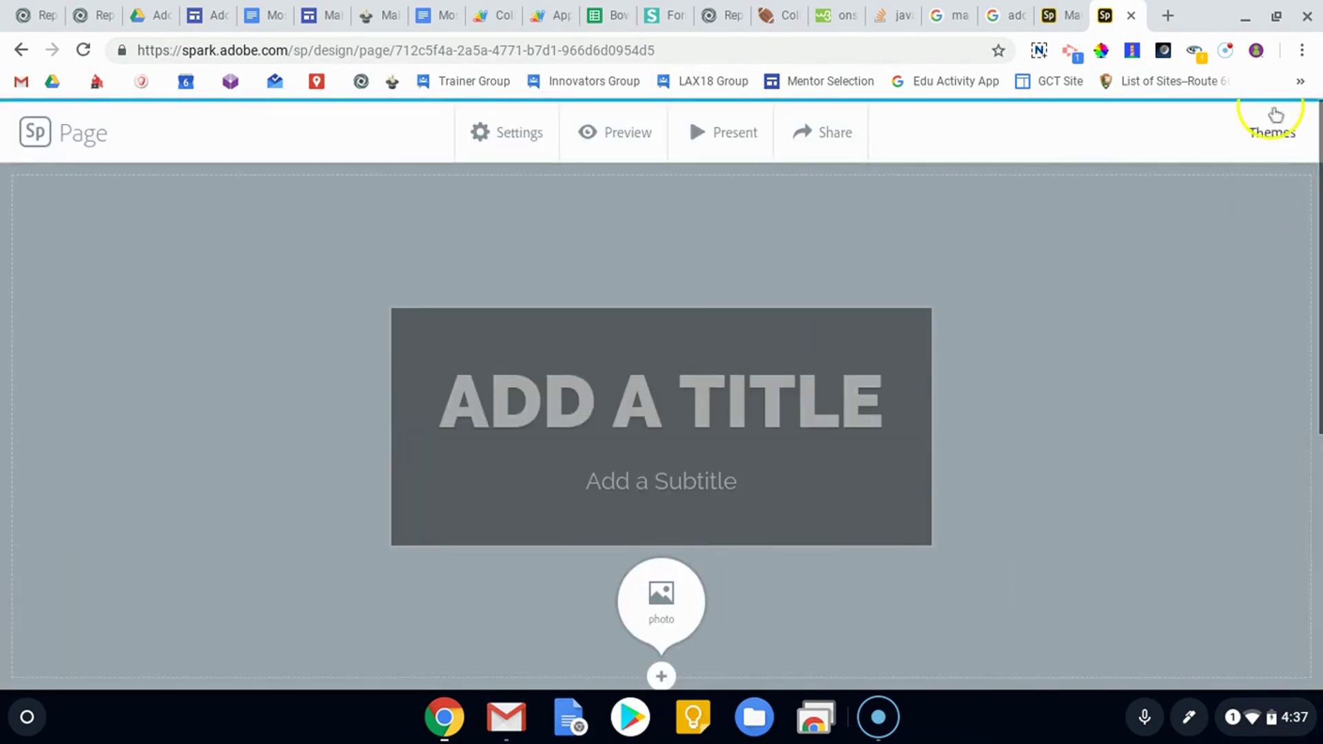
scroll(1203, 455, "down", 5)
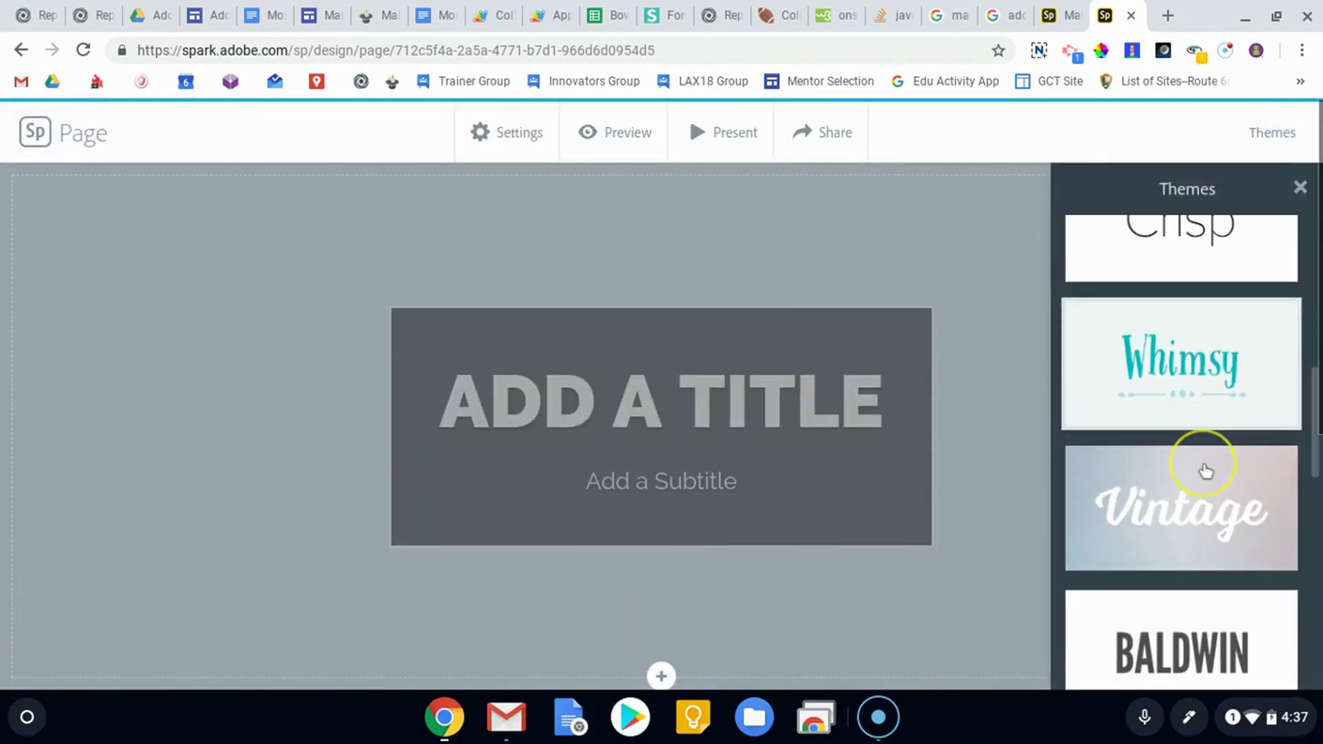
left_click(1206, 472)
scroll(1205, 471, "down", 1)
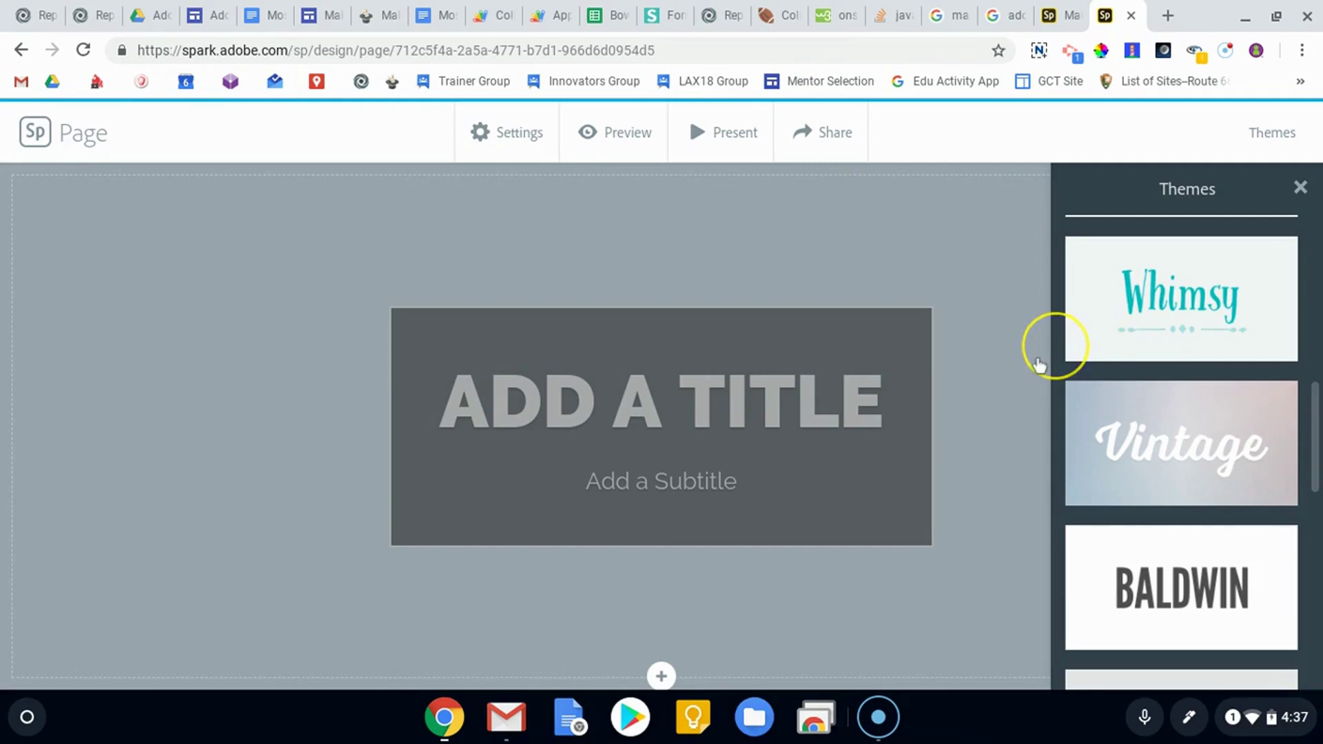
left_click(1161, 447)
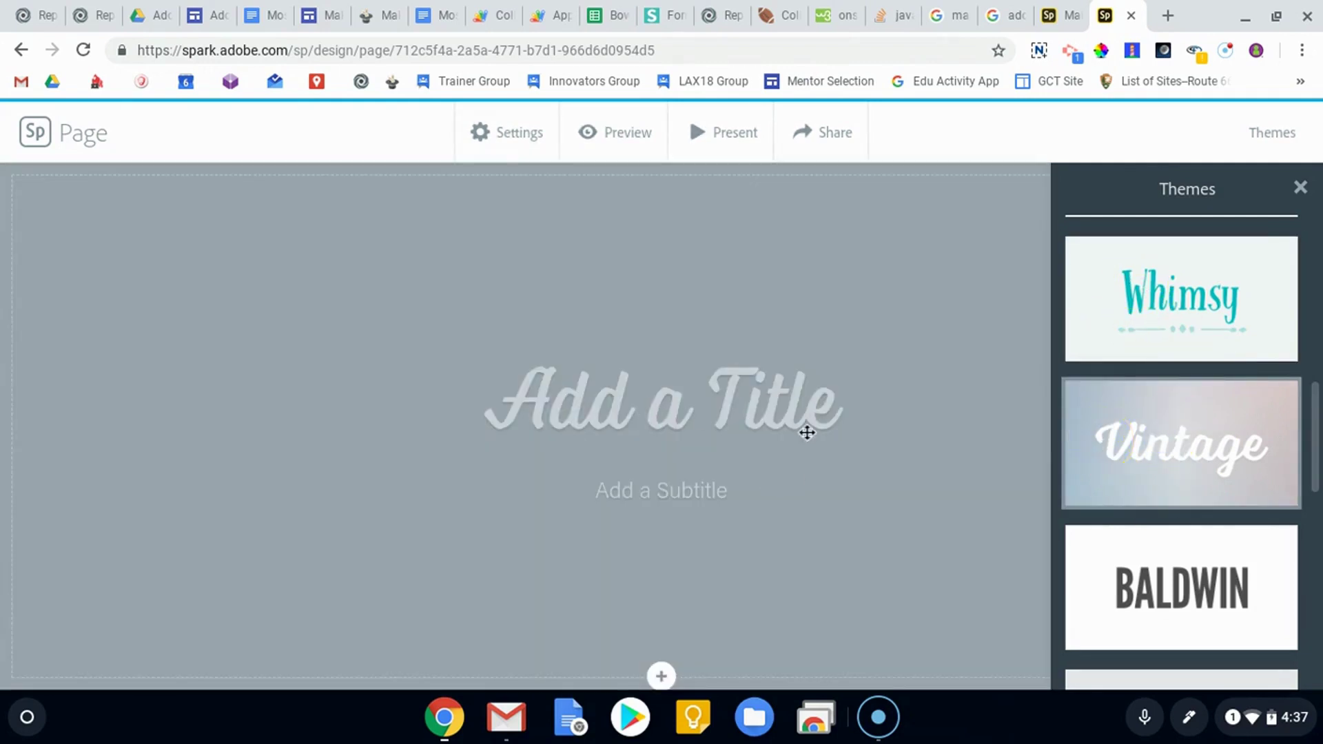
left_click(1300, 187)
- Enter 'title page' as the page title with 'Subtitle' beneath it
left_click(622, 409)
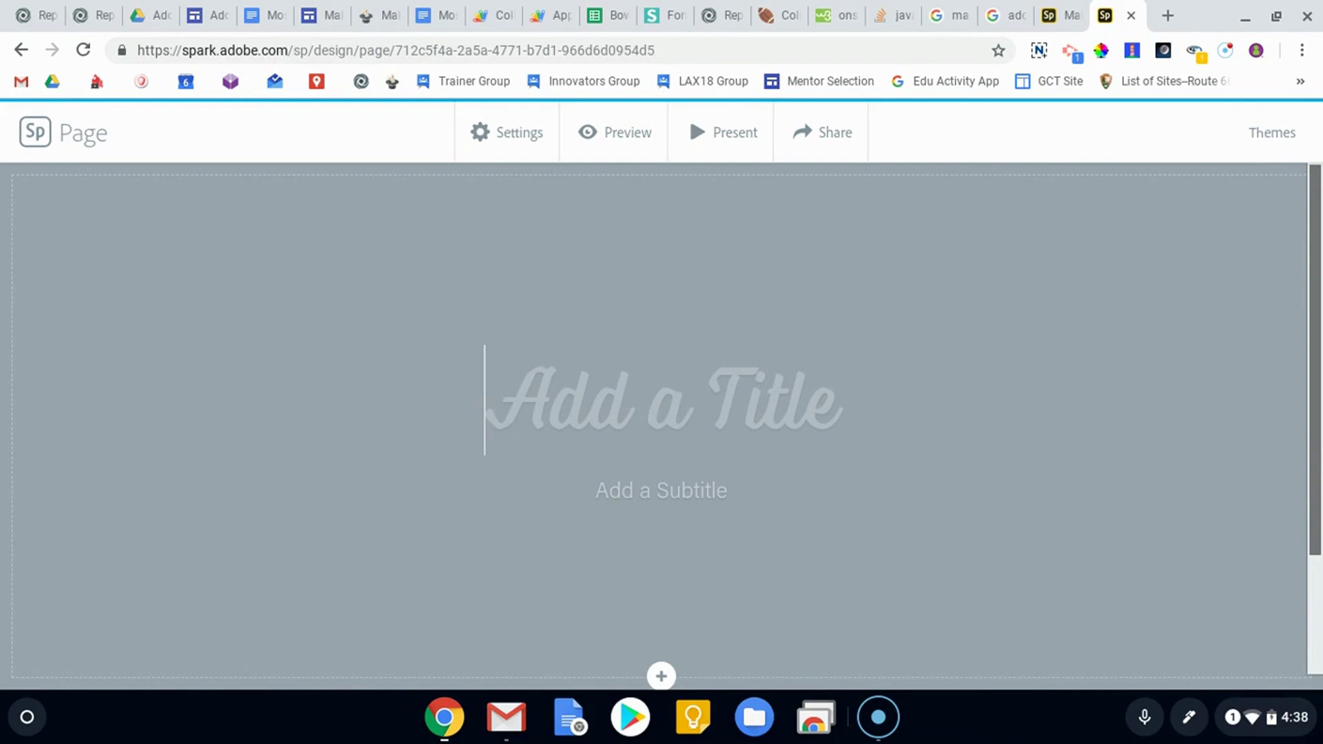
type("title age")
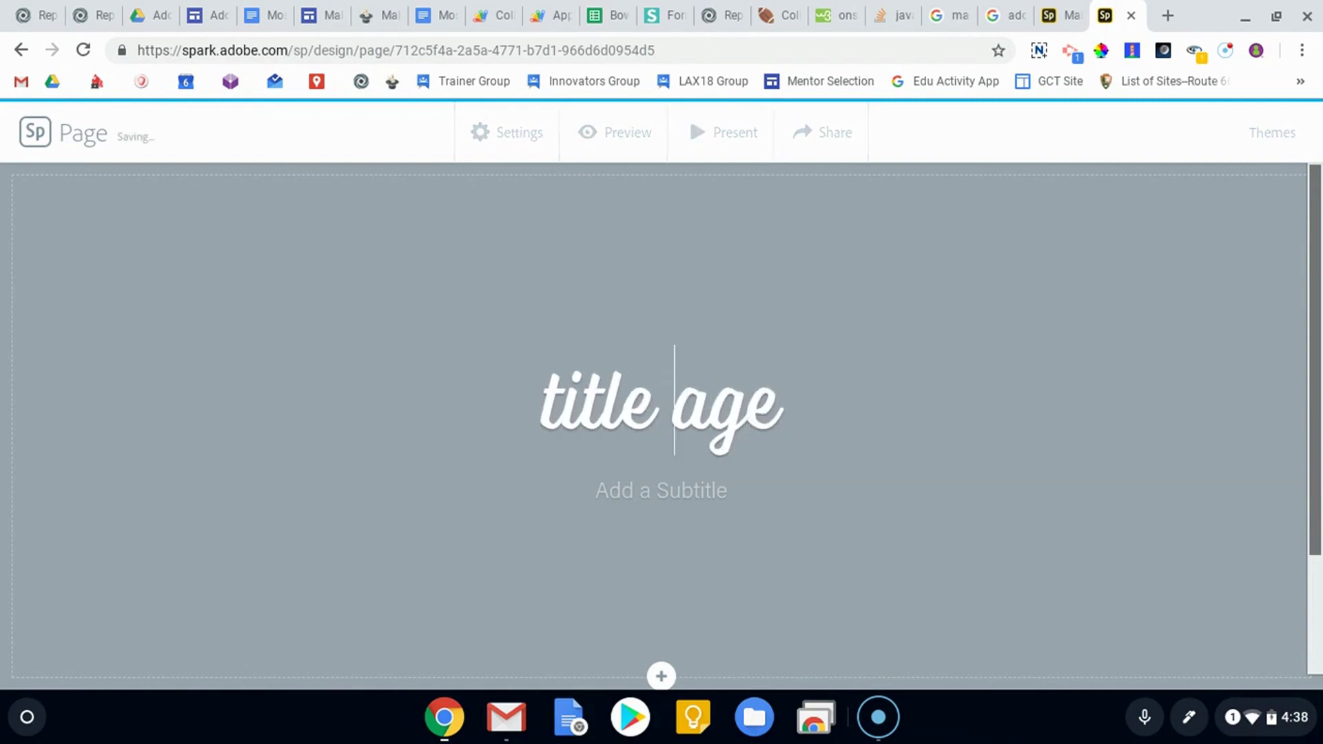
type("p")
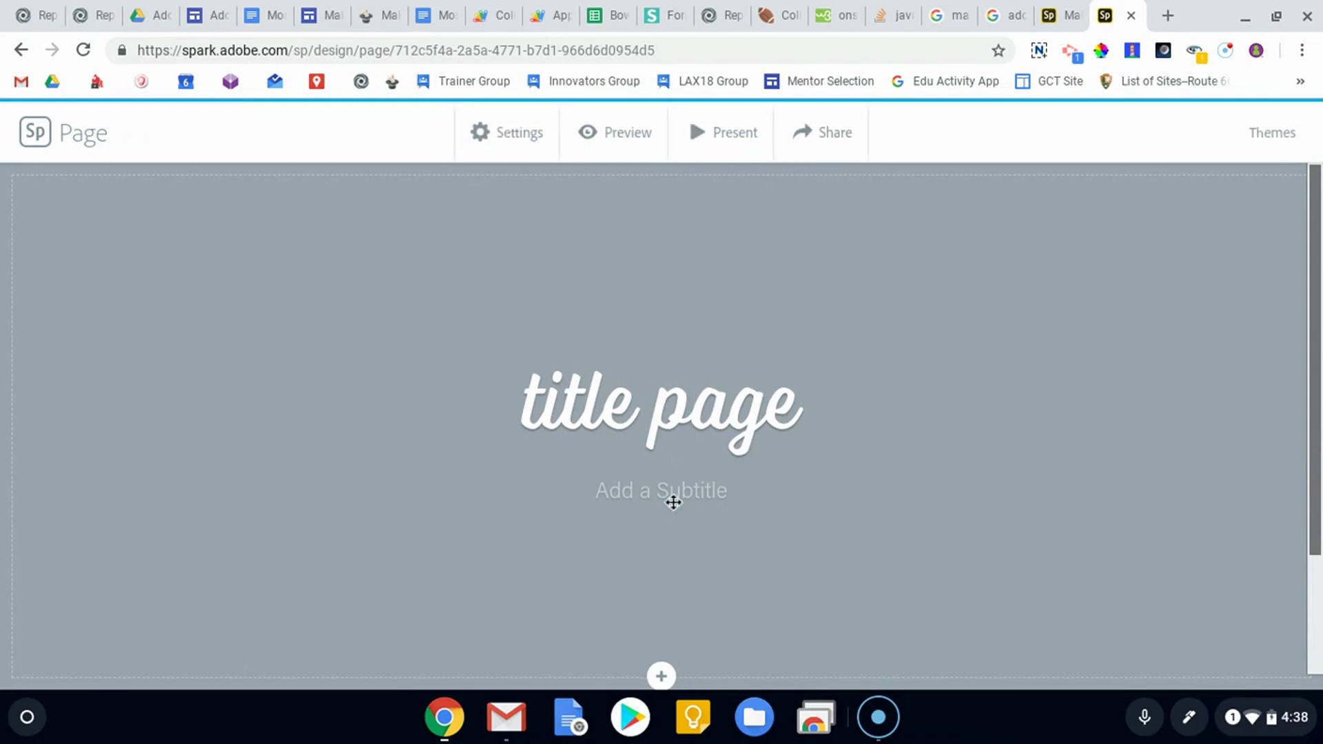
type("Sub")
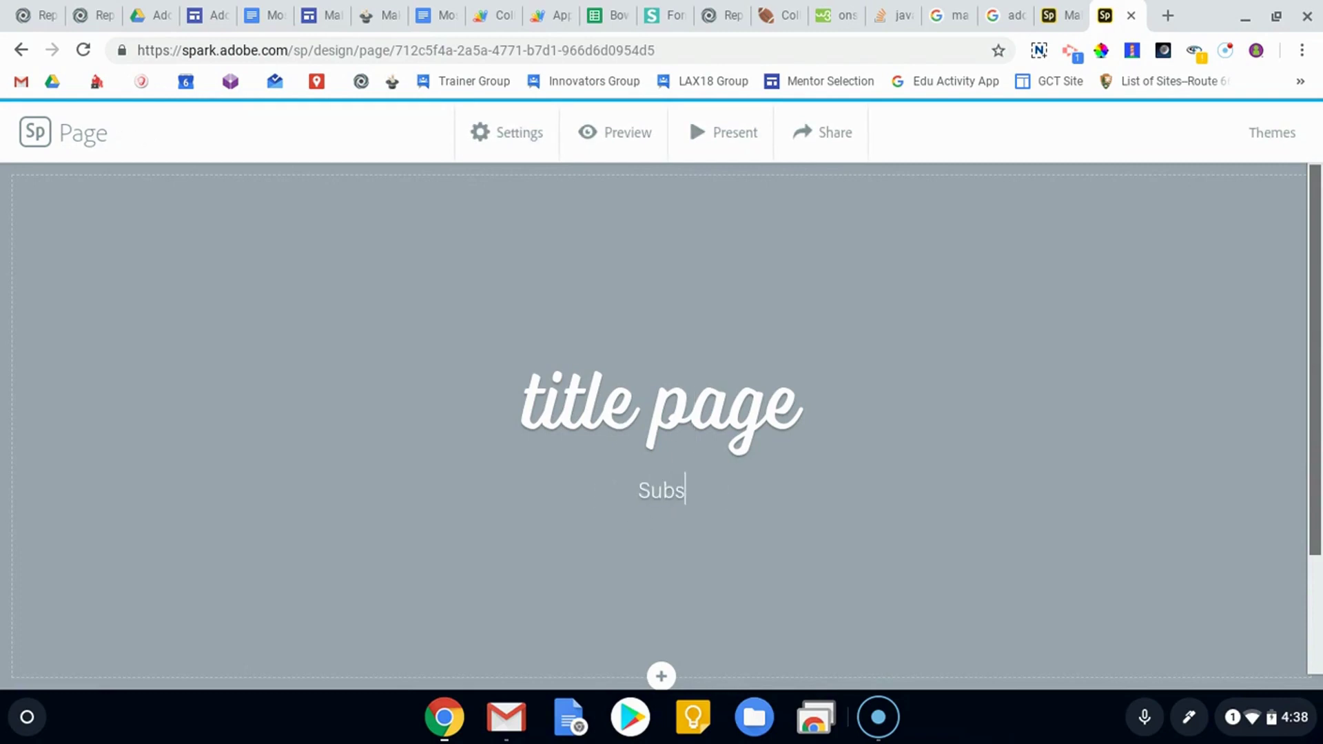
type("title")
scroll(737, 450, "down", 1)
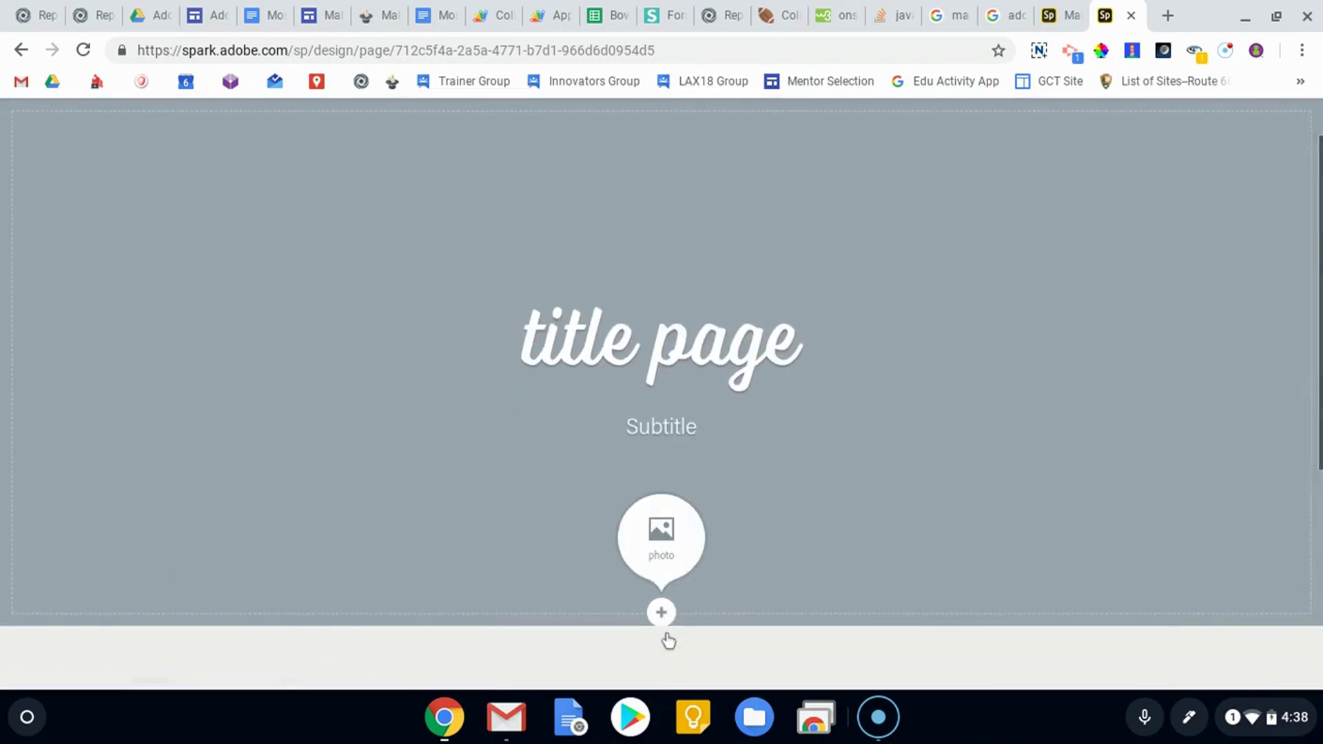
- Search free photos for 'bears' and set the forest bear photo as title background
left_click(662, 614)
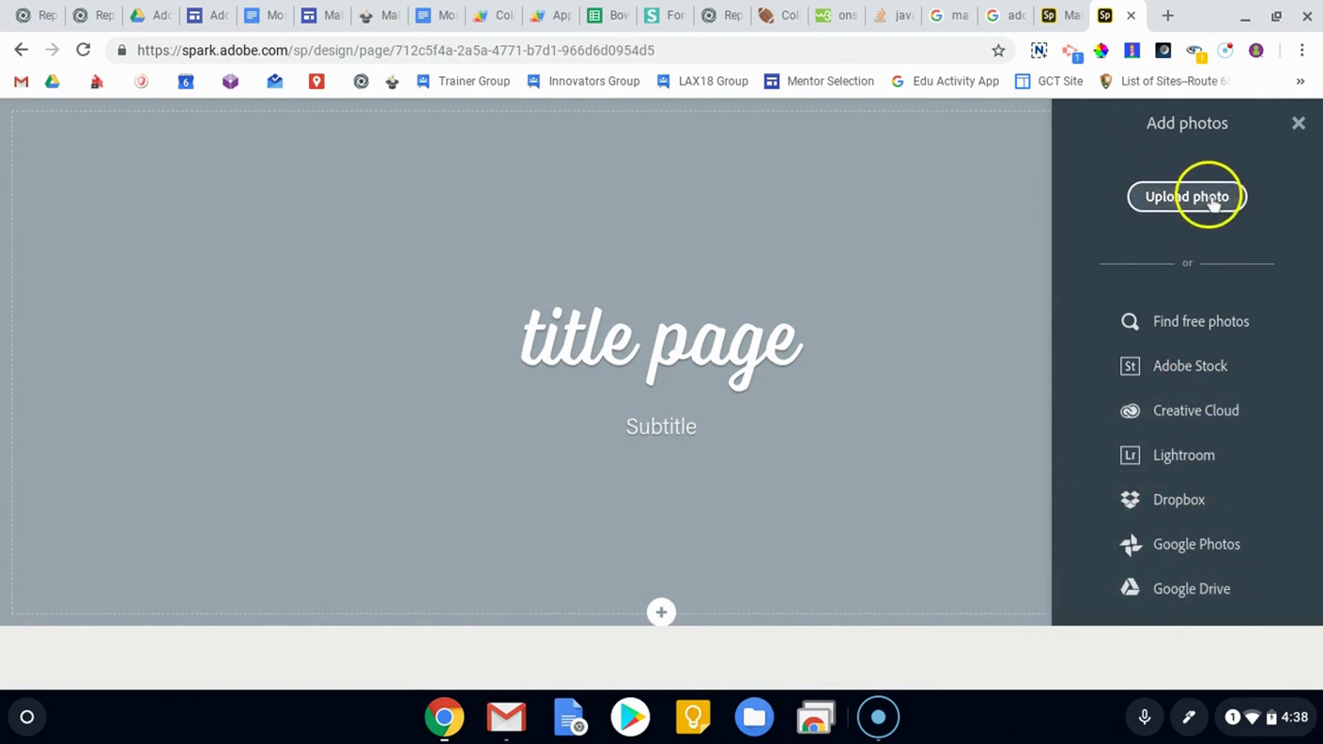
left_click(1191, 322)
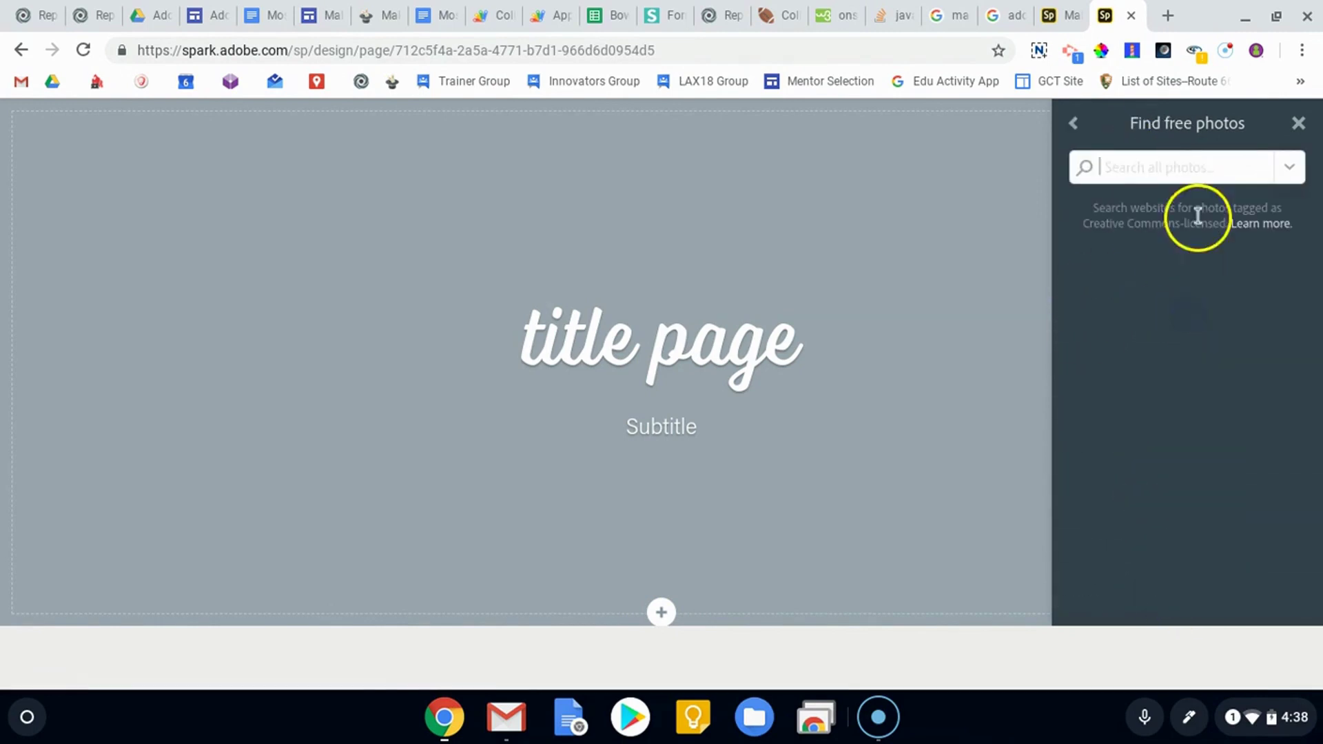
left_click(1234, 169)
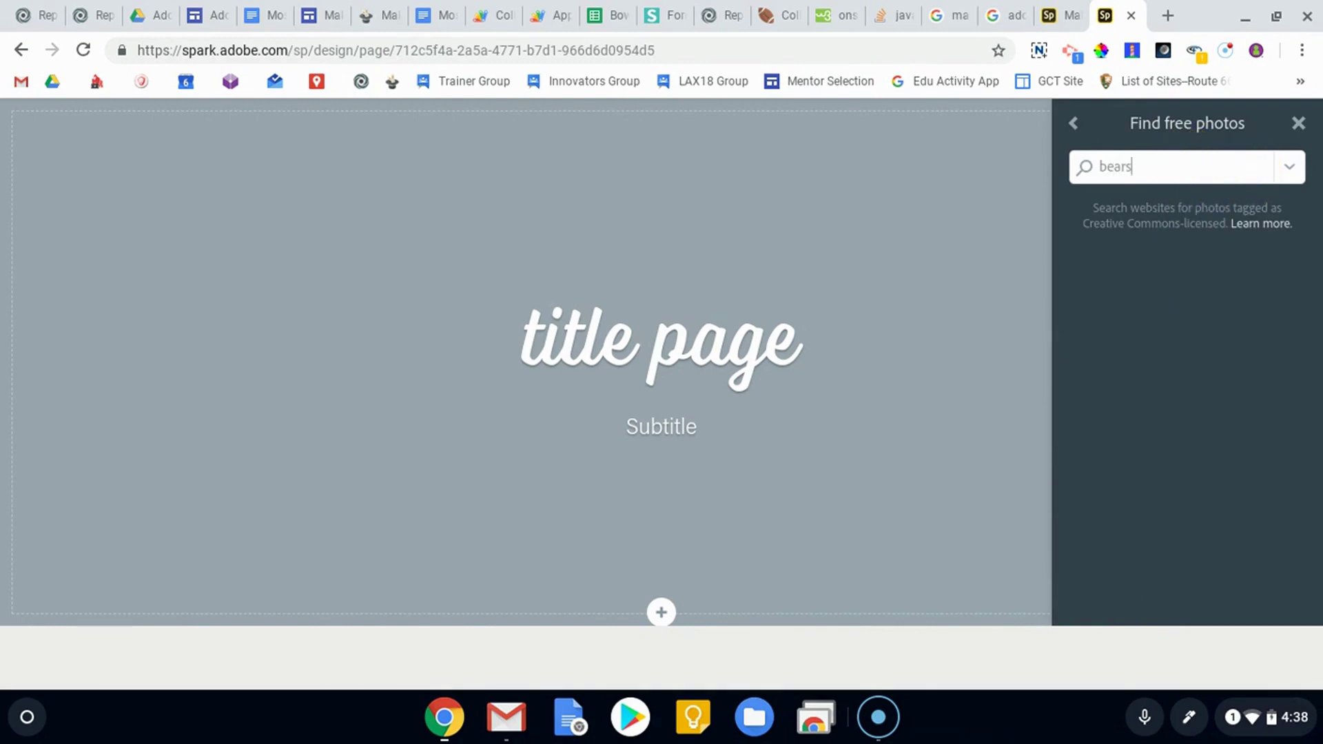
type("bears")
key("Return")
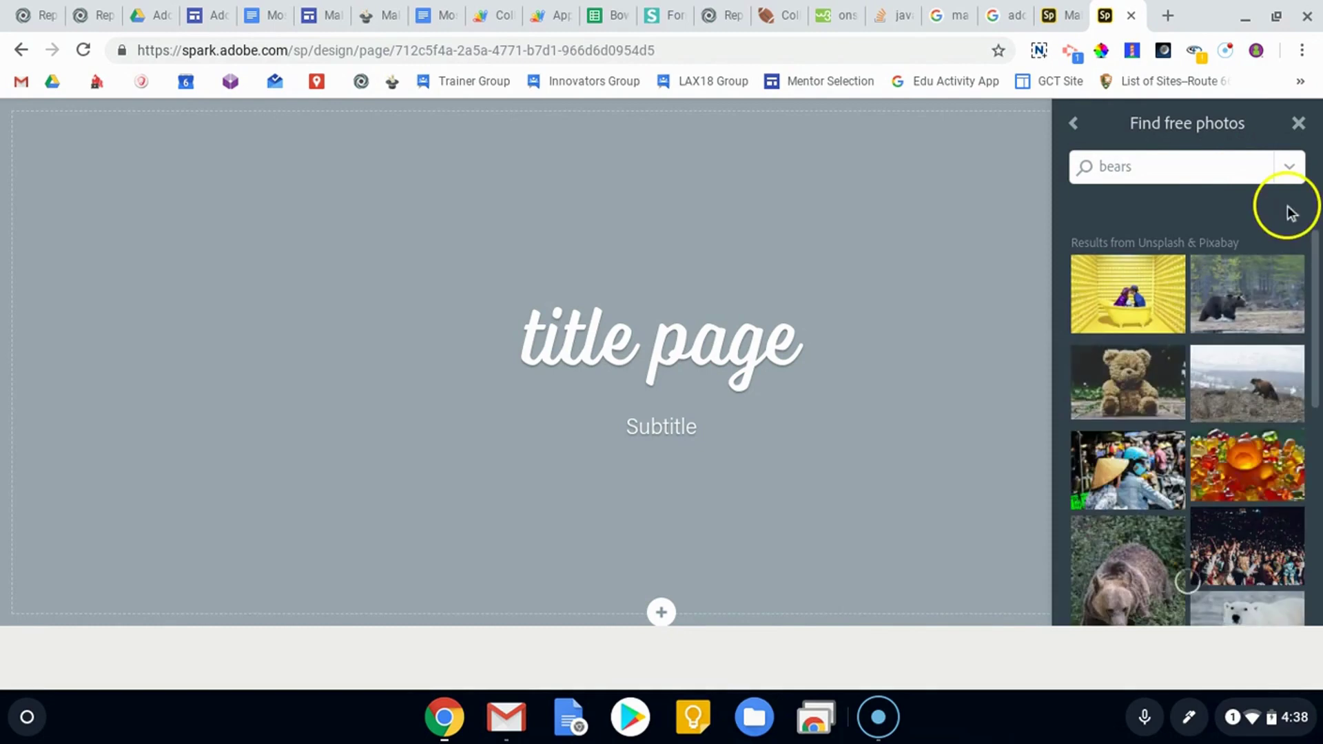
left_click(1240, 296)
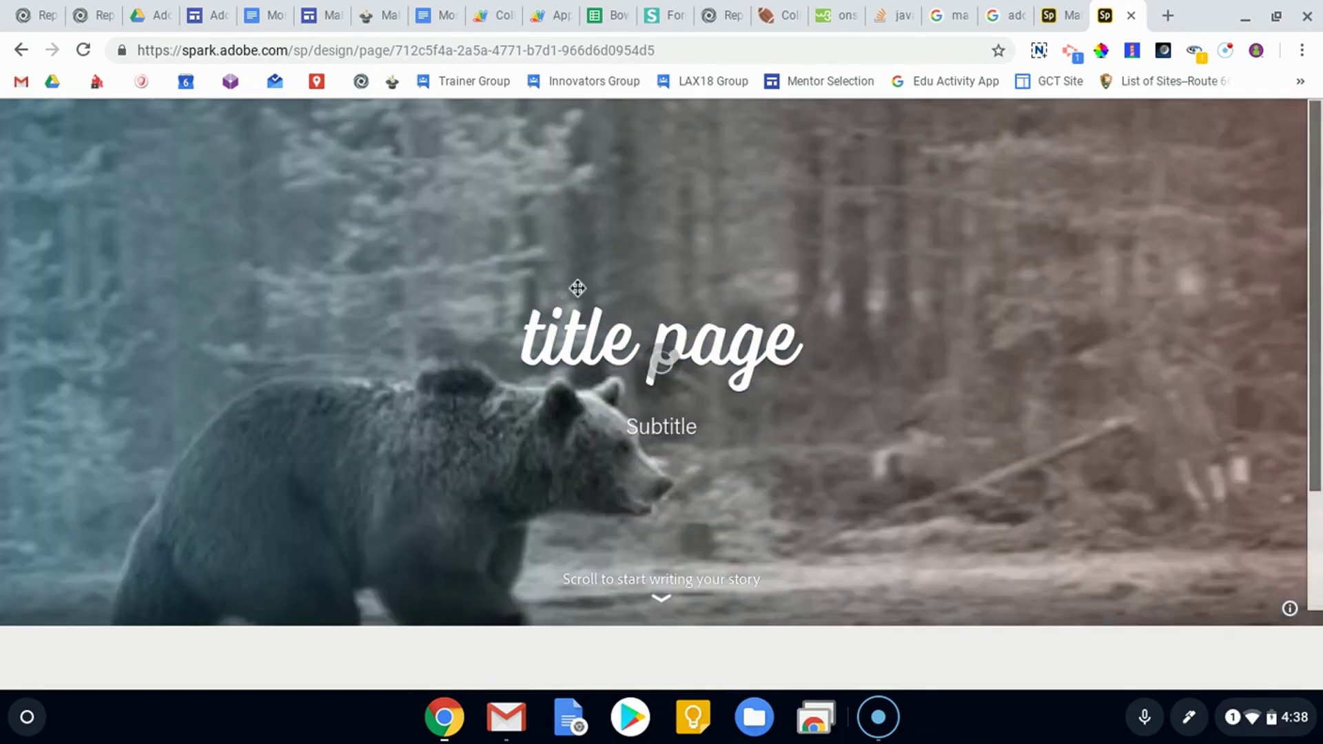
- Switch the theme to Baldwin so 'TITLE PAGE' and 'SUBTITLE' appear in bold capitals
scroll(909, 321, "down", 1)
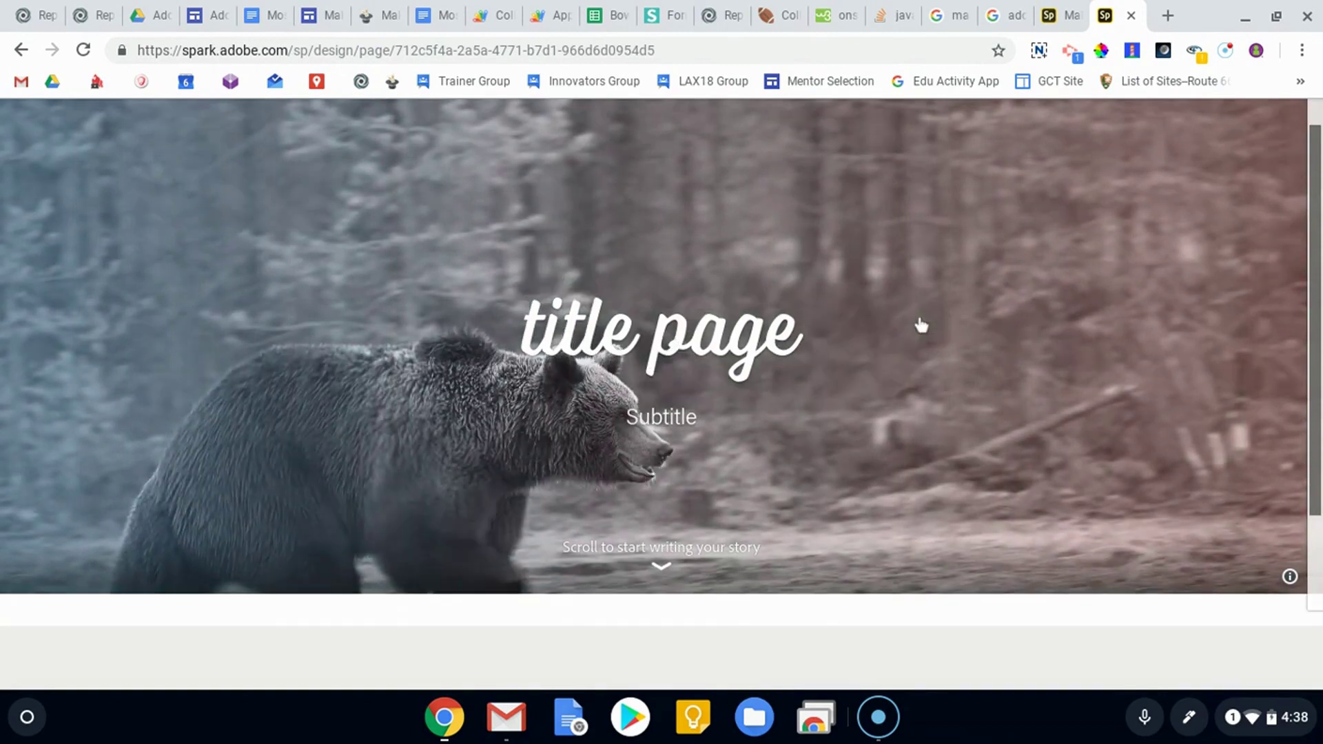
scroll(967, 297, "up", 2)
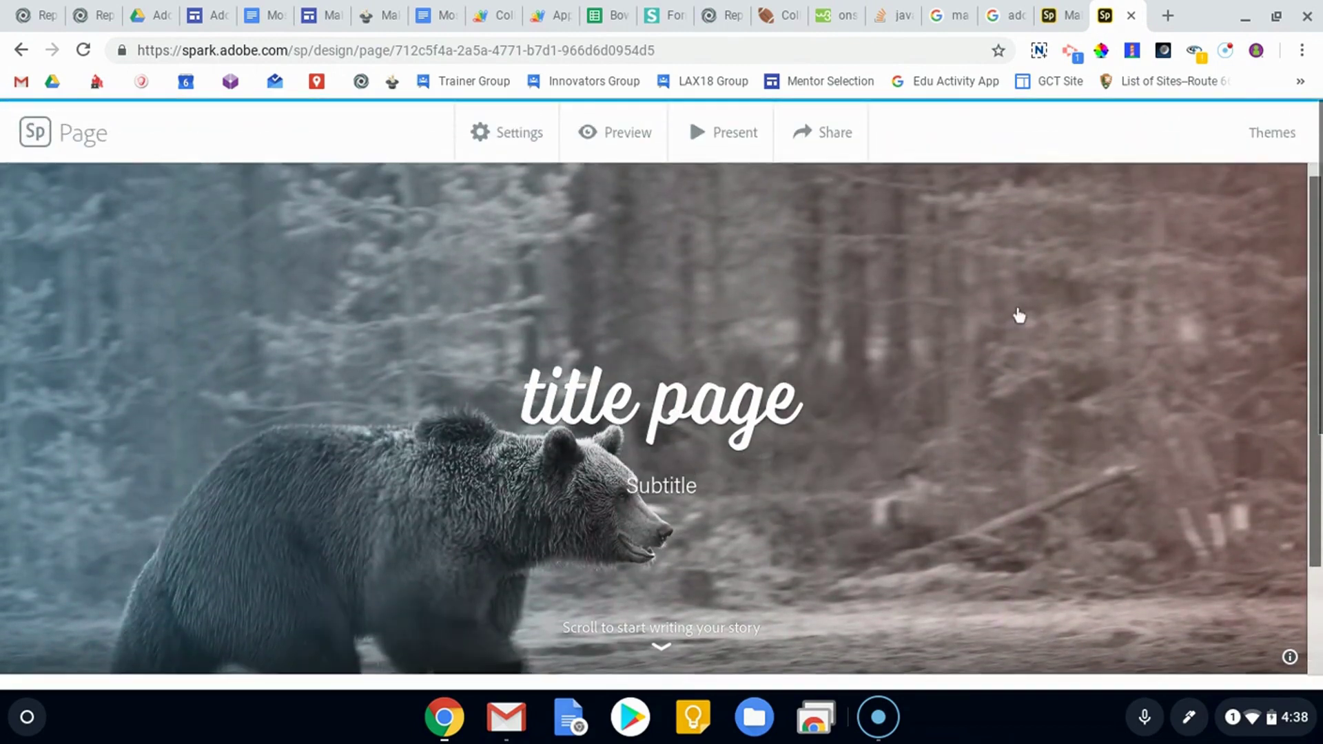
scroll(317, 330, "down", 1)
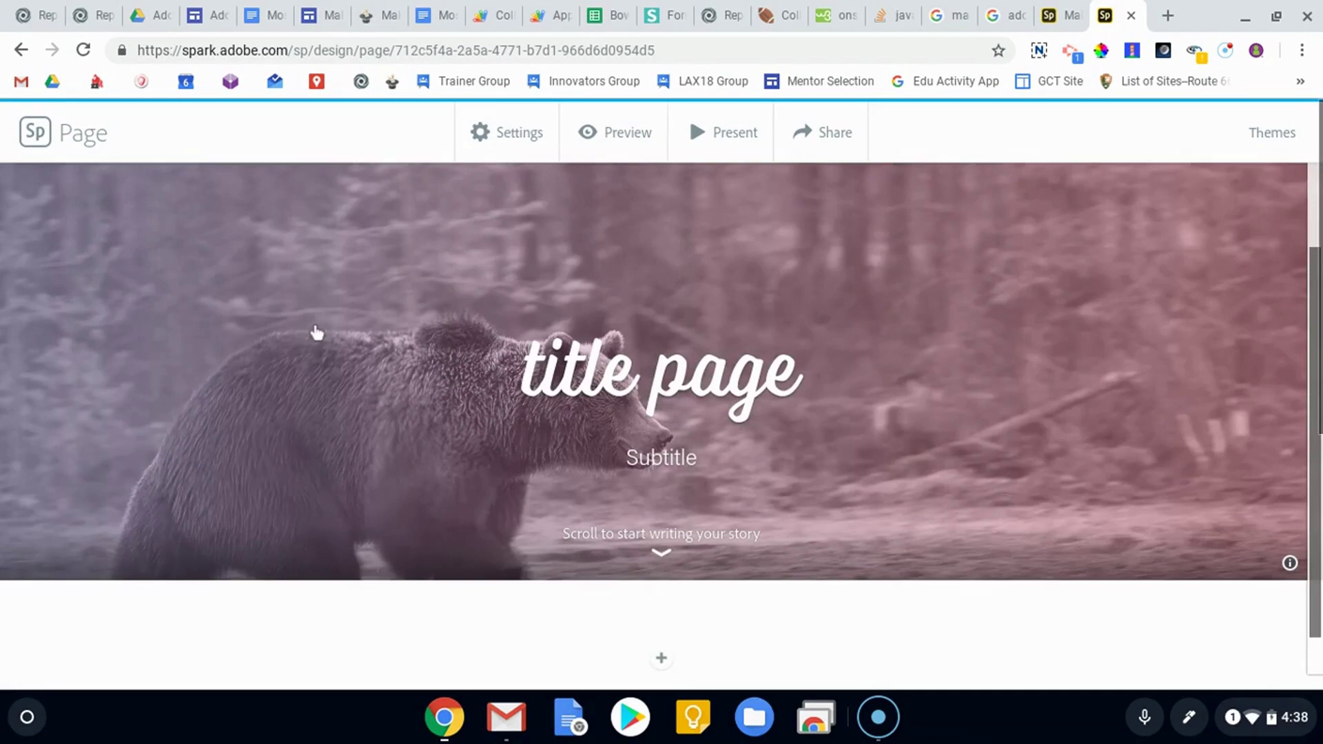
scroll(316, 333, "down", 2)
scroll(311, 358, "up", 3)
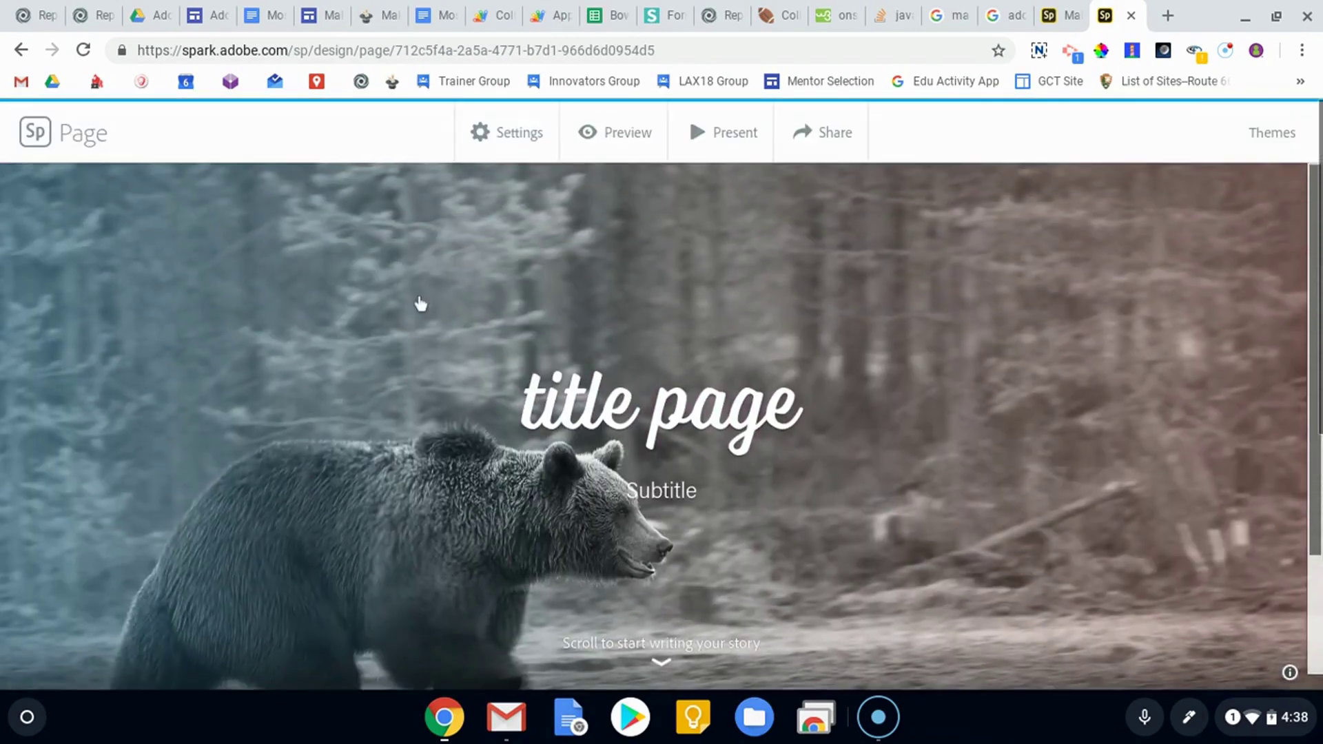
left_click(1277, 155)
scroll(1261, 414, "down", 3)
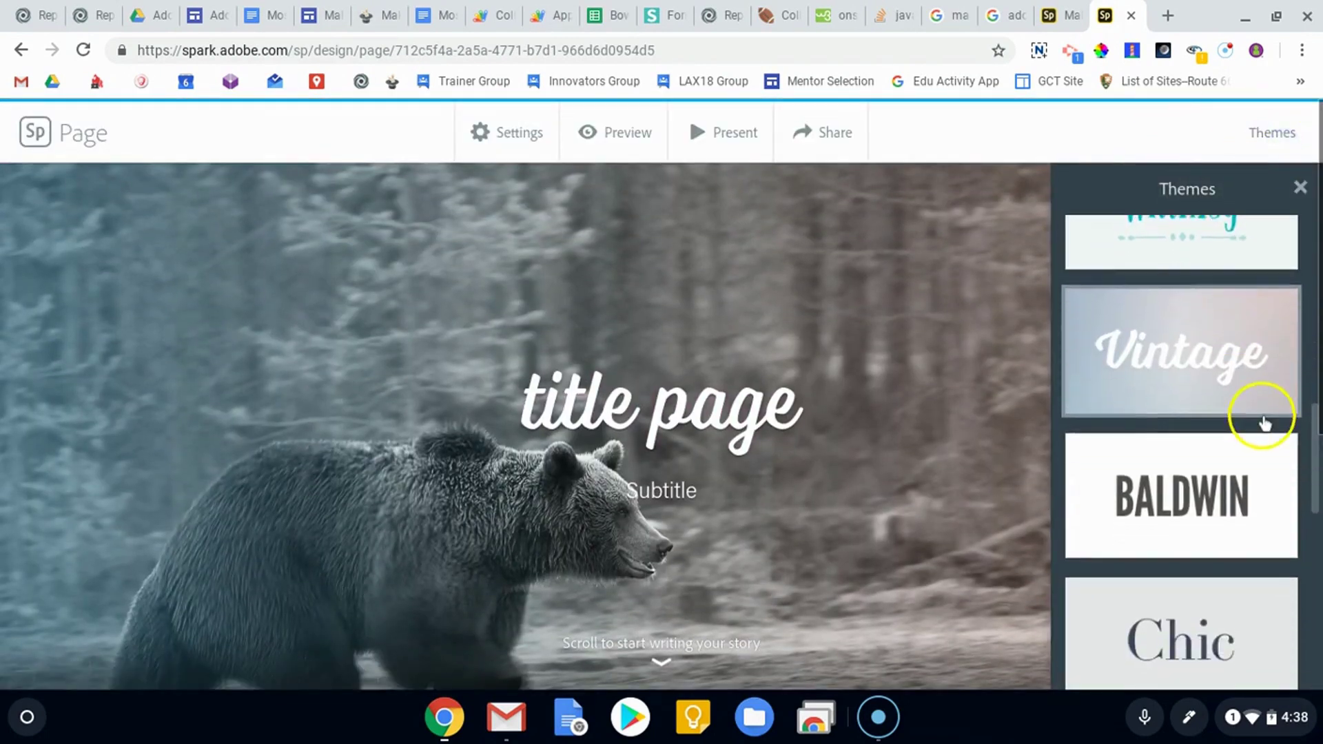
left_click(1180, 393)
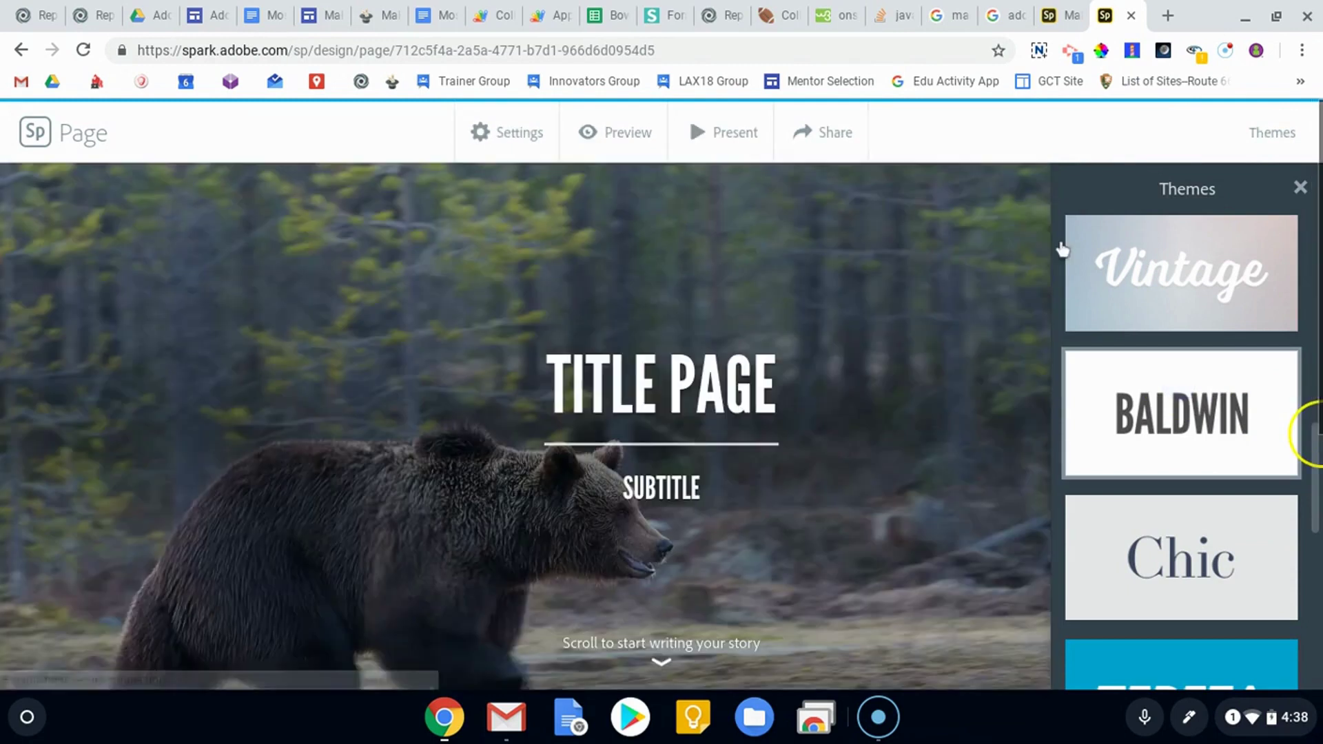
left_click(1270, 138)
scroll(791, 312, "down", 2)
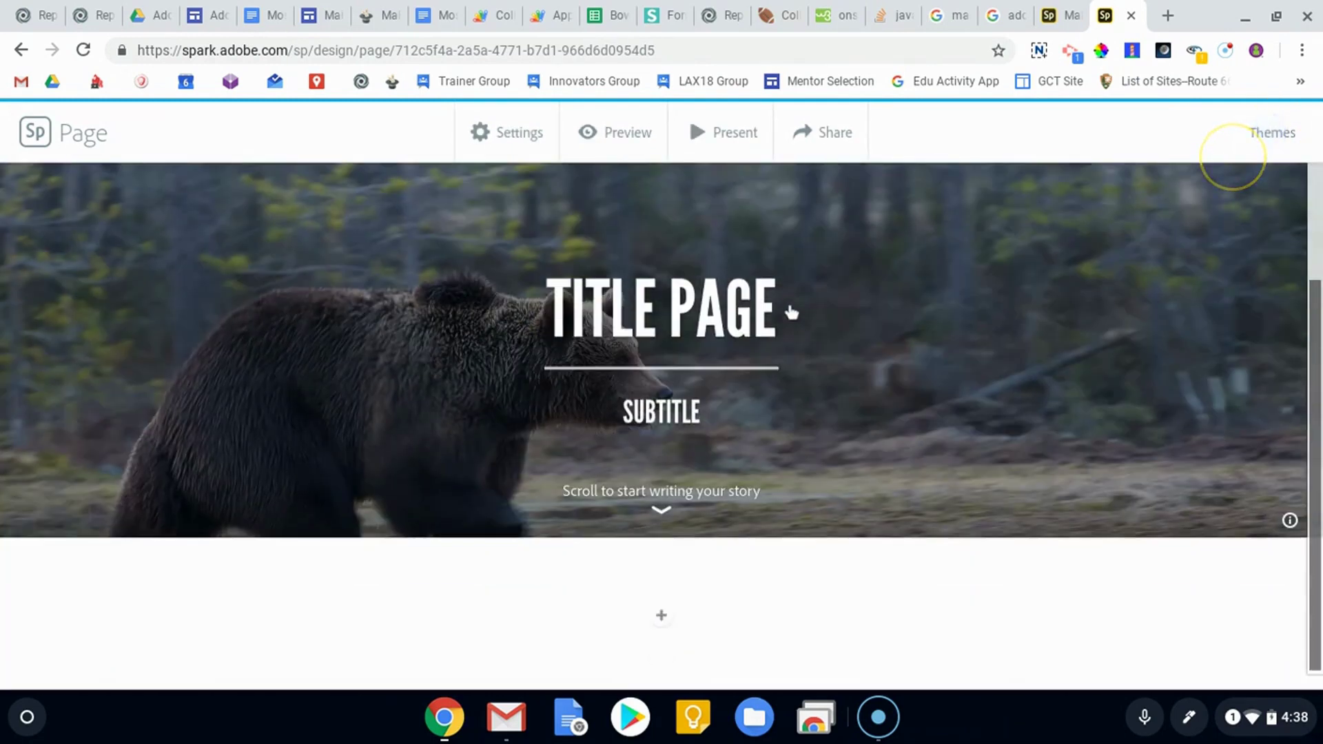
scroll(839, 311, "up", 2)
- Add a photo block below the title with the bear-with-cubs image
scroll(386, 324, "down", 3)
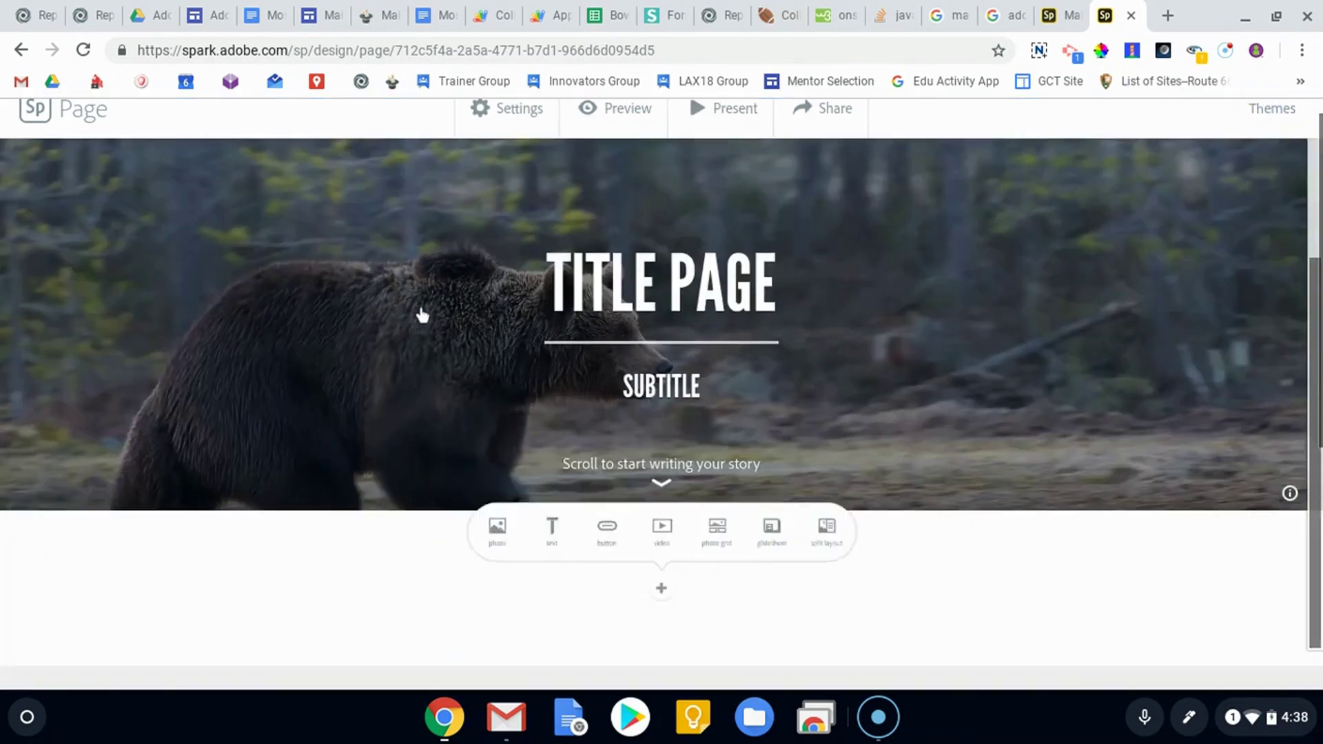
scroll(224, 319, "up", 1)
scroll(303, 298, "up", 2)
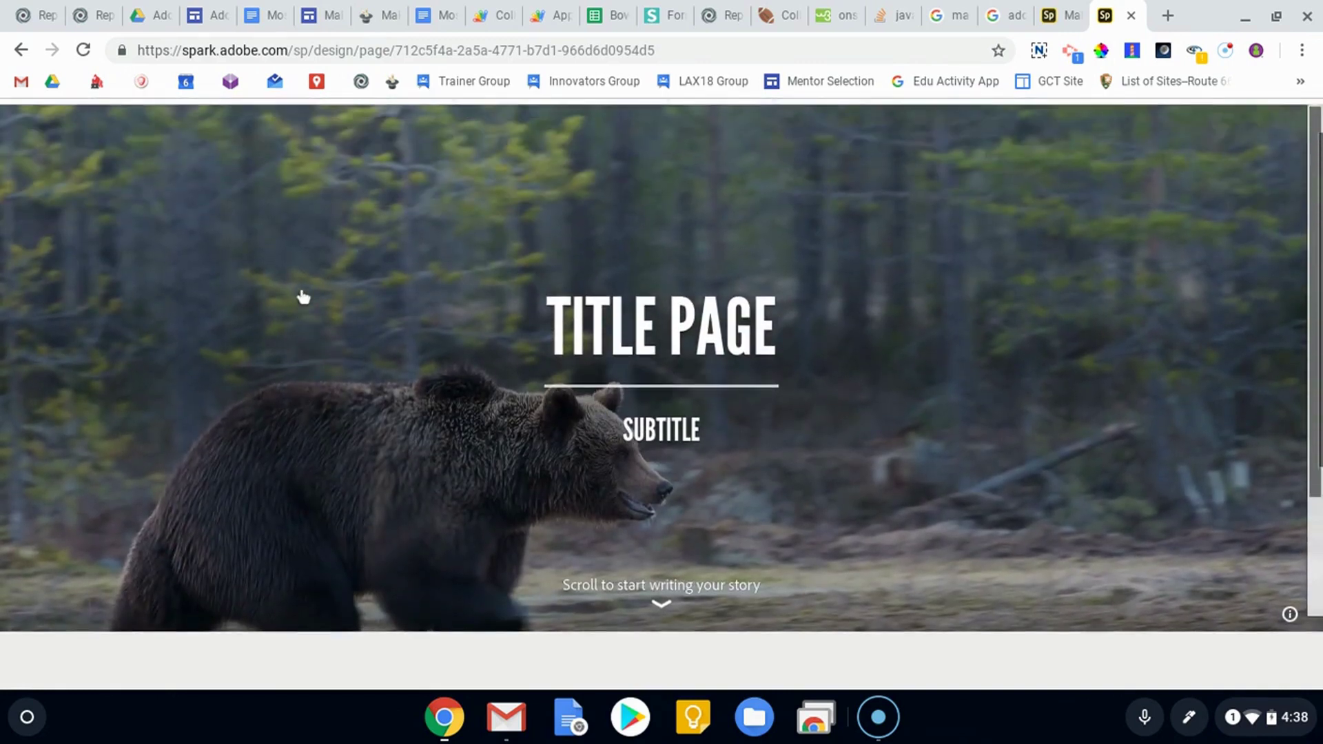
scroll(676, 346, "down", 3)
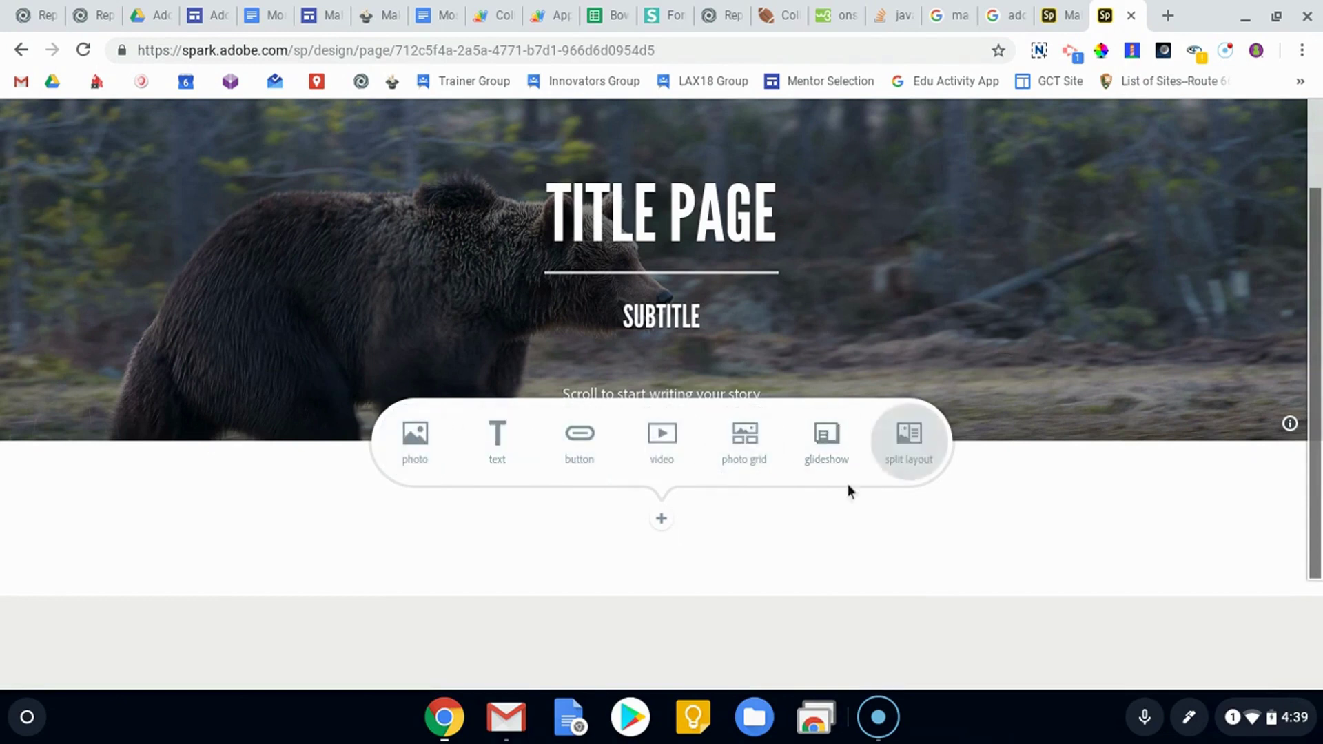
left_click(416, 440)
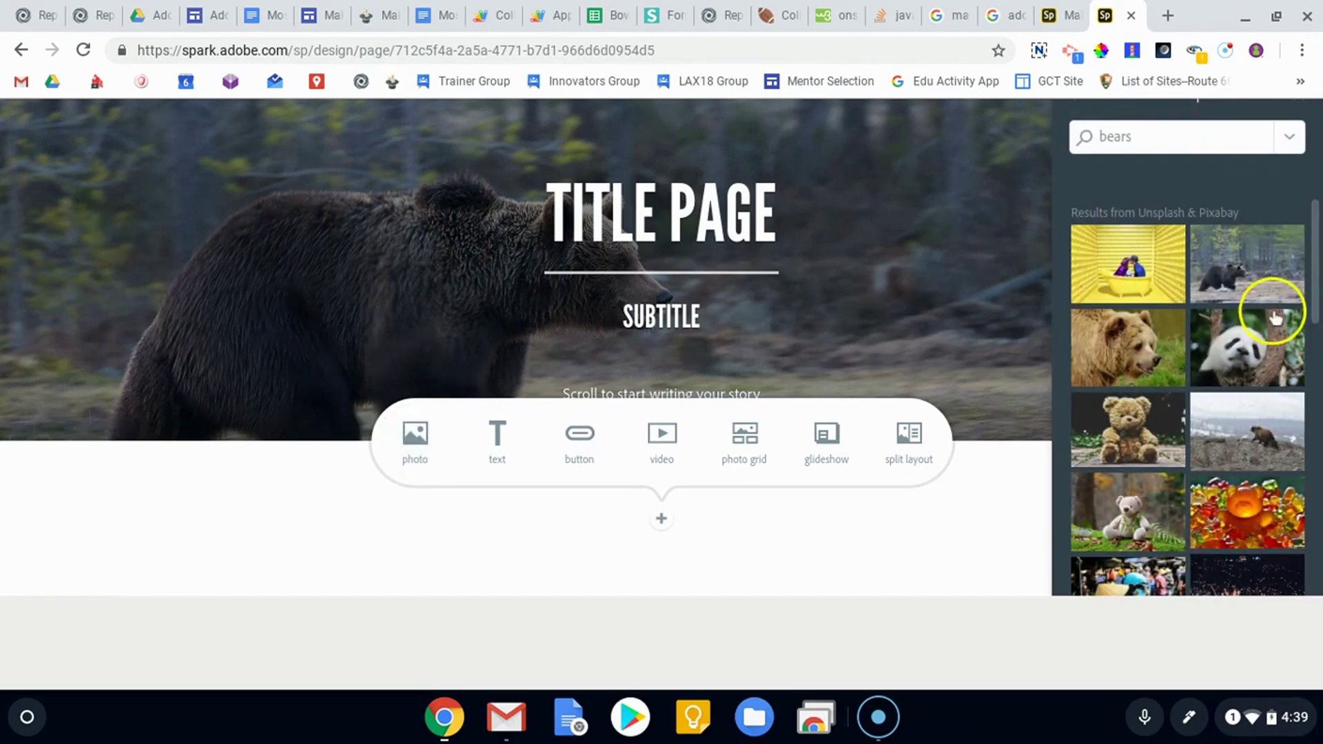
scroll(1270, 323, "down", 1)
left_click(1243, 413)
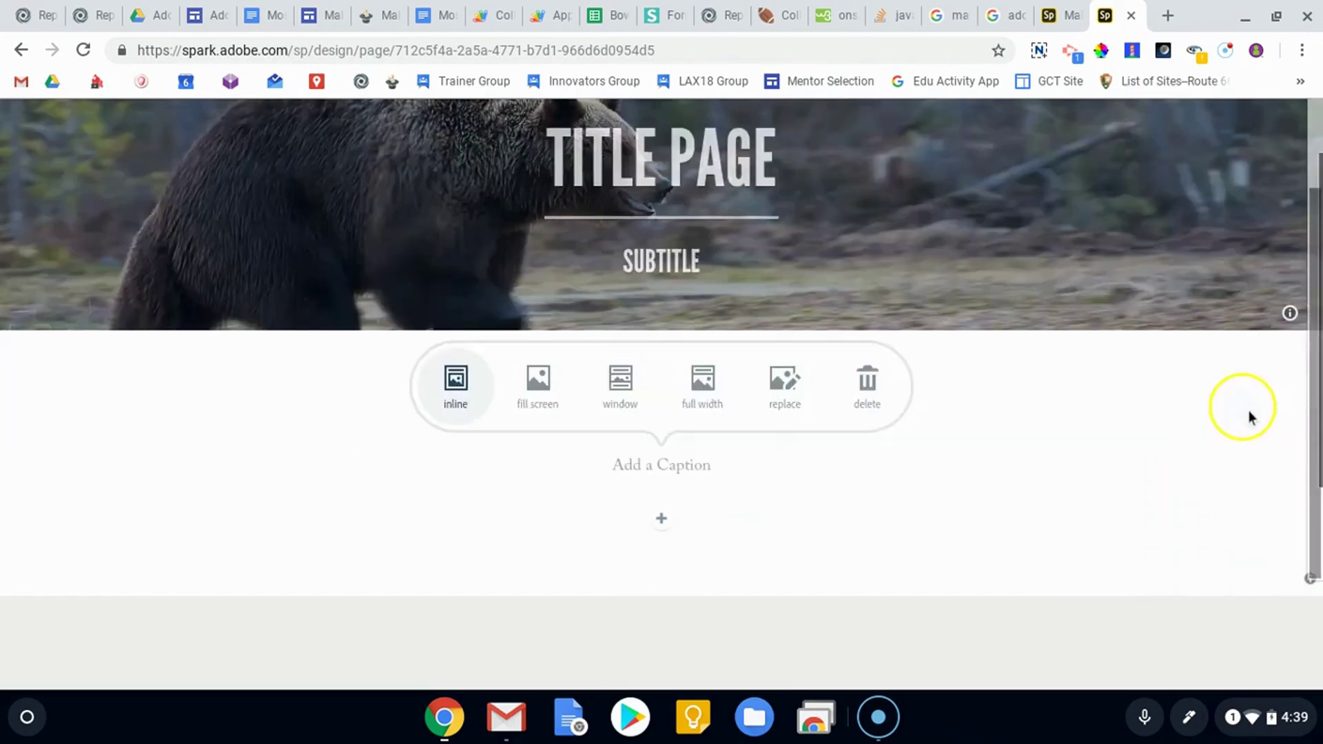
- Caption the bear-with-cubs photo 'Captions'
scroll(1137, 397, "up", 1)
scroll(1129, 400, "up", 5)
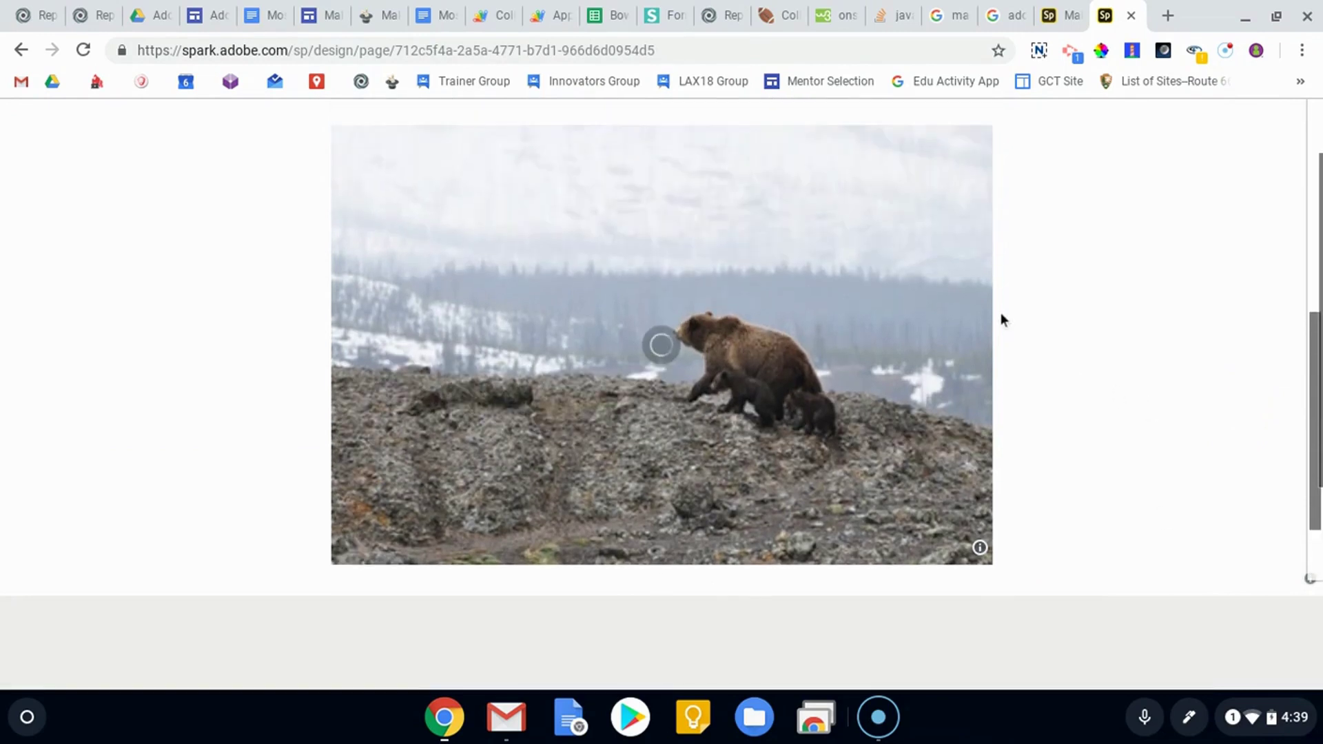
scroll(772, 265, "down", 3)
scroll(588, 276, "down", 2)
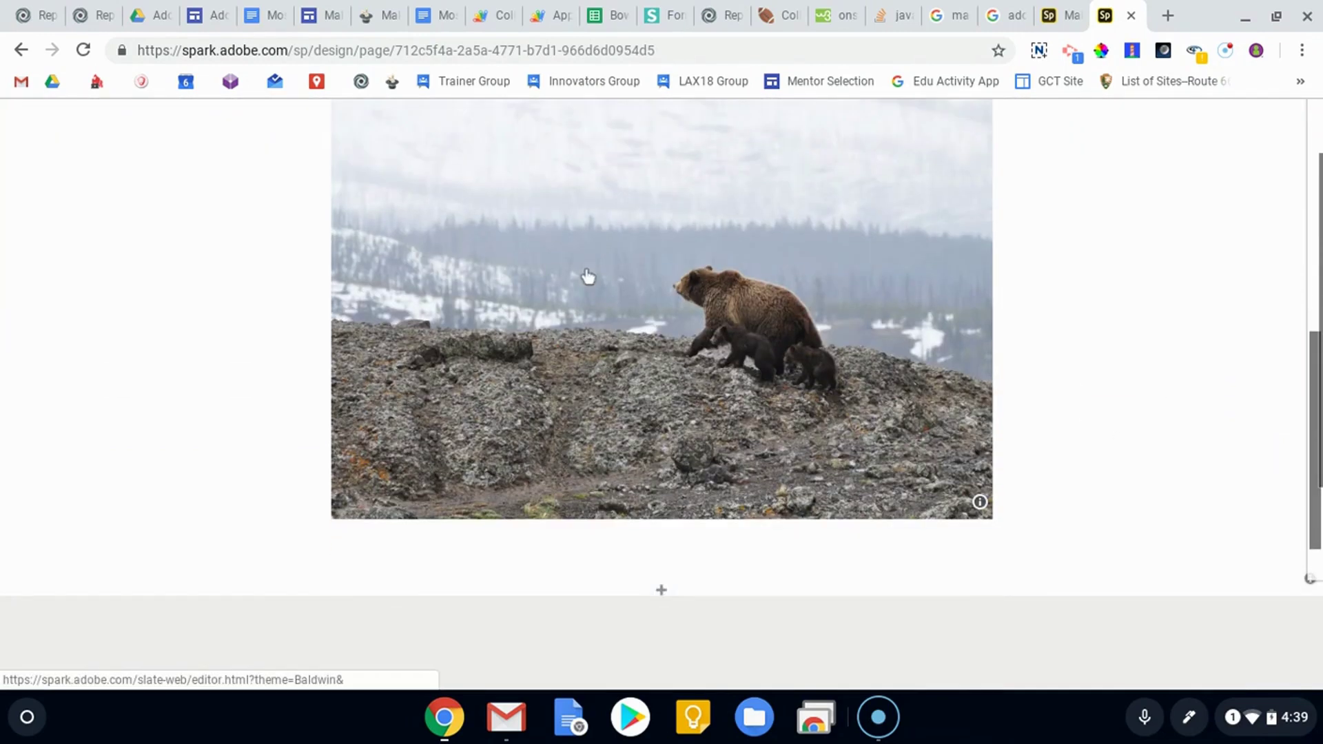
scroll(665, 268, "down", 1)
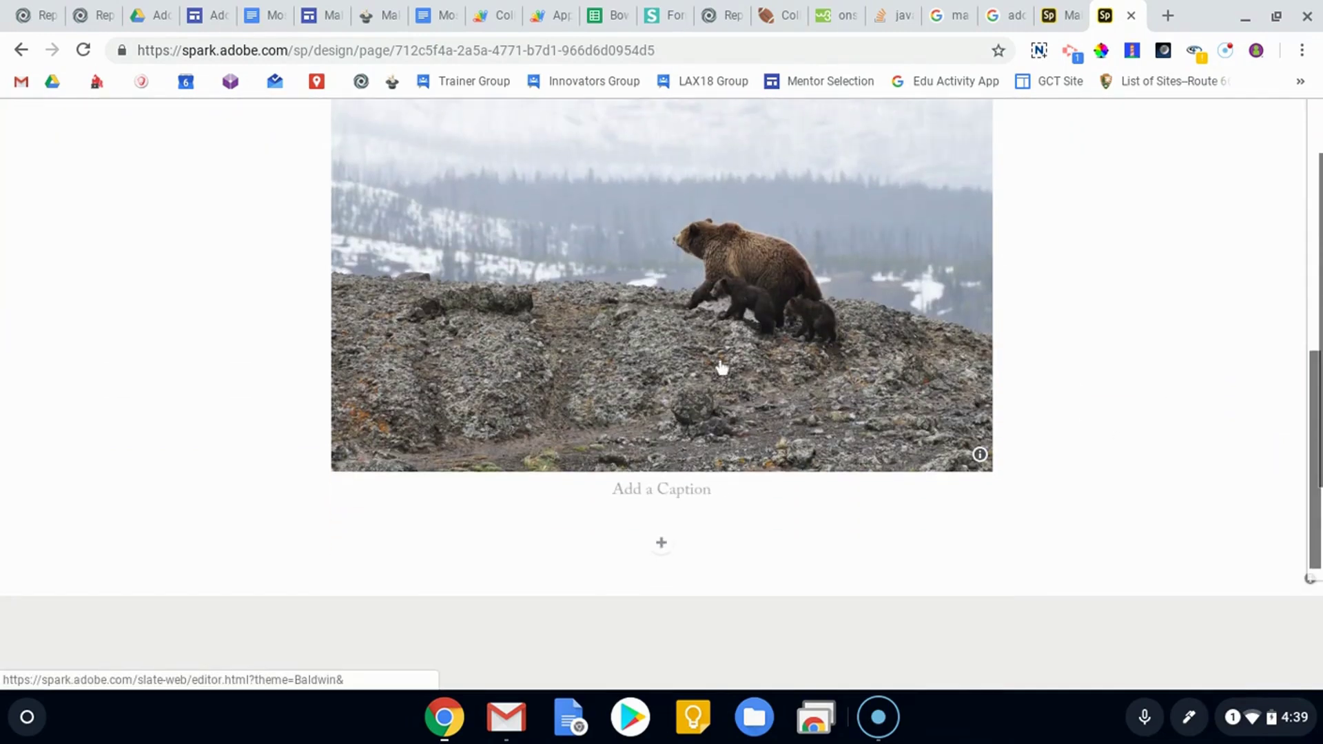
left_click(677, 485)
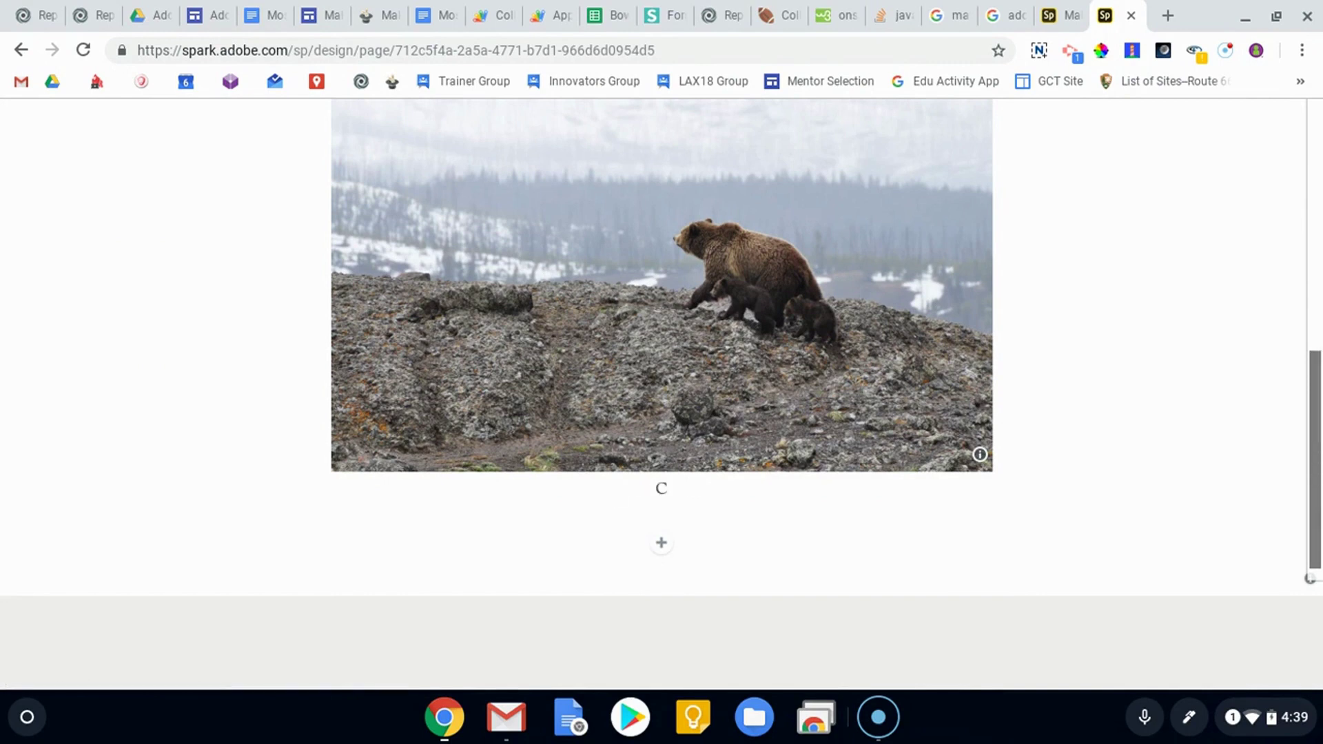
left_click(667, 546)
- Fill a new text block below the photo with 'Lorem ipsum' pasted several times
left_click(496, 457)
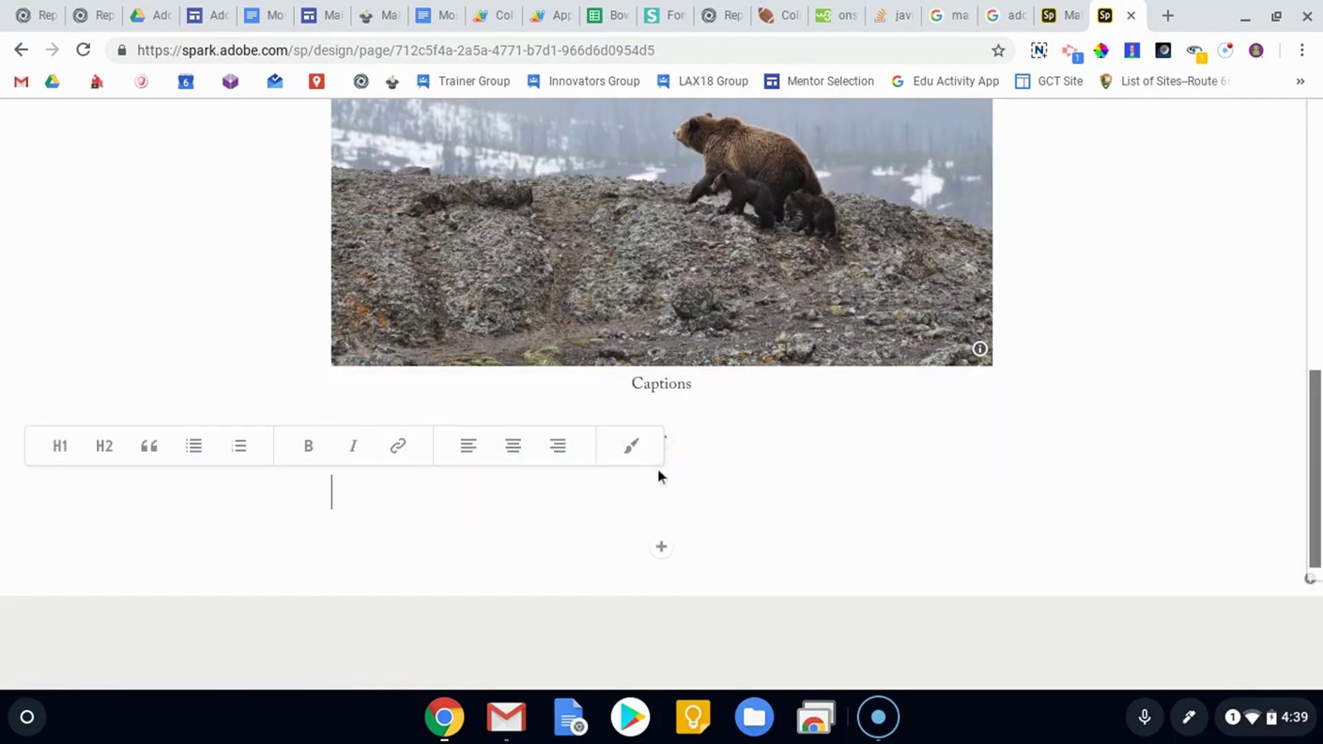
type("Lorem ipsum")
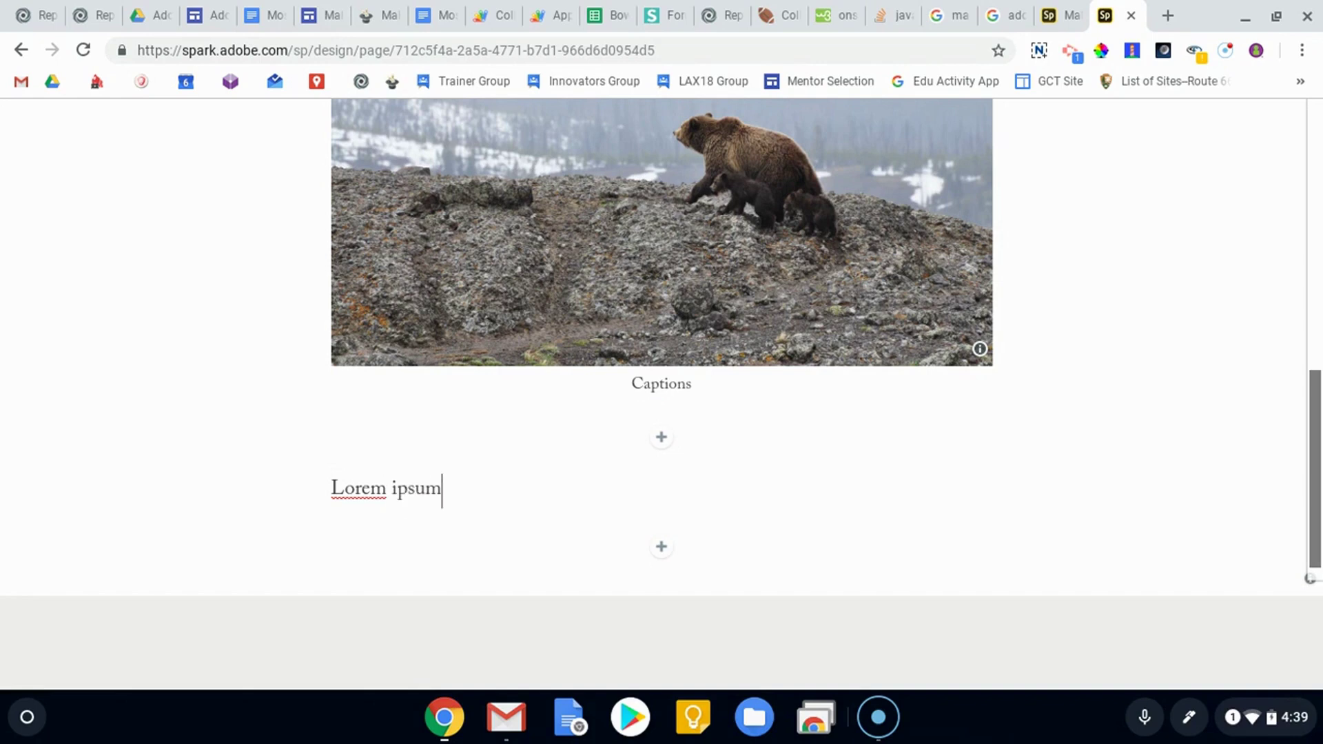
key("ctrl+a")
key("ctrl+c")
key("Right")
key("ctrl+v")
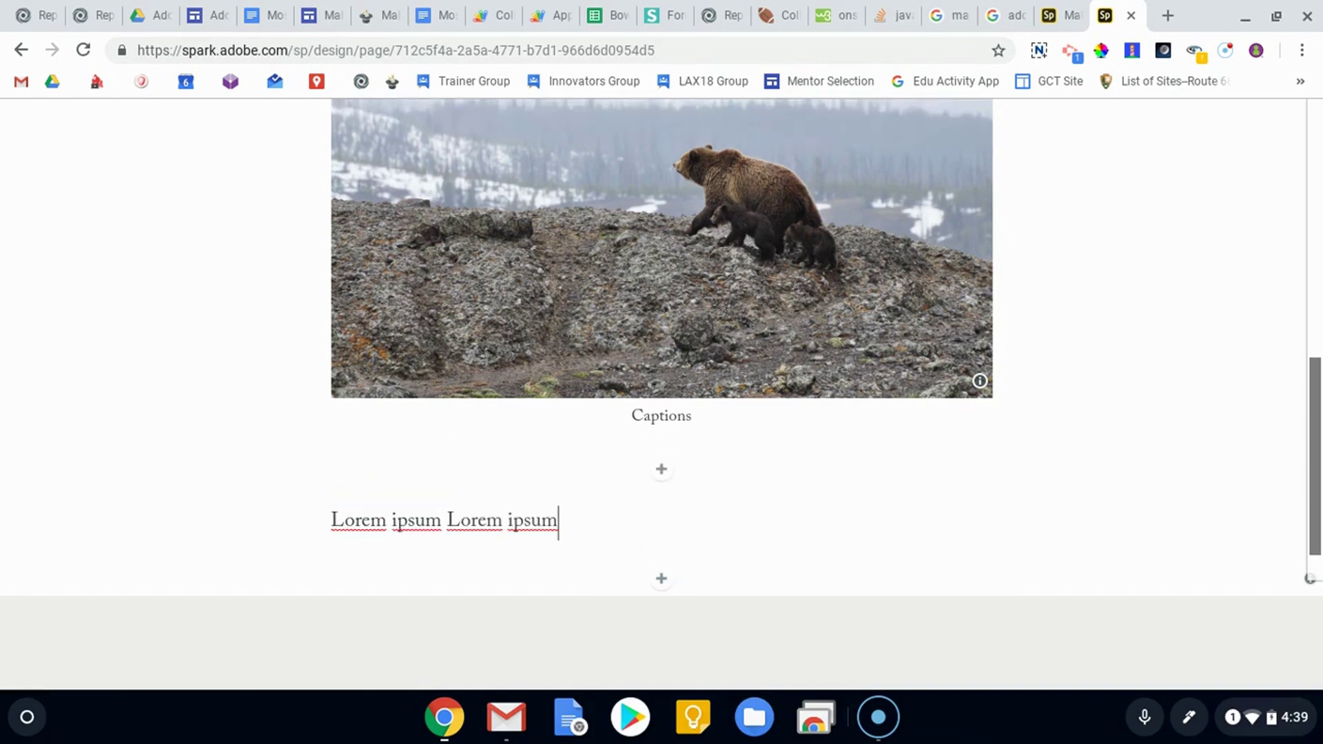
key("ctrl+v")
key("ctrl+v")
key("ctrl+v")
key("Return")
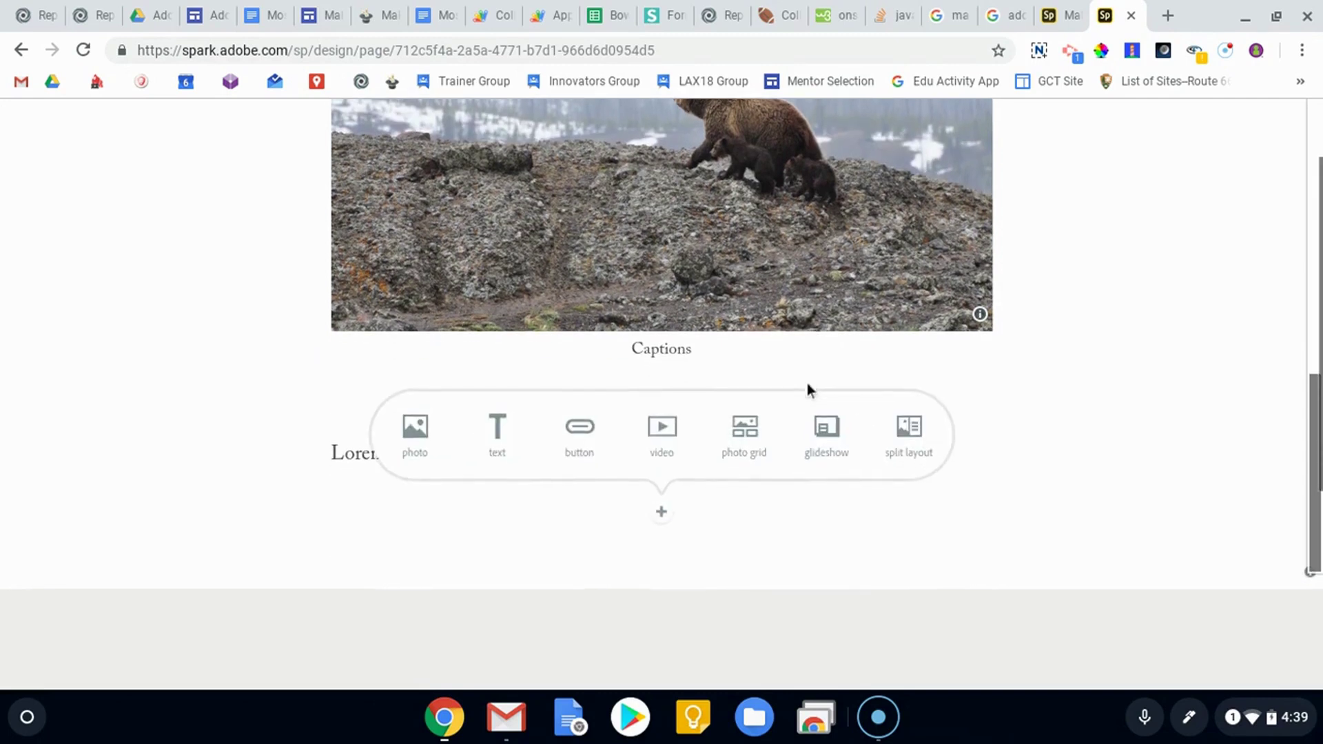
left_click(581, 393)
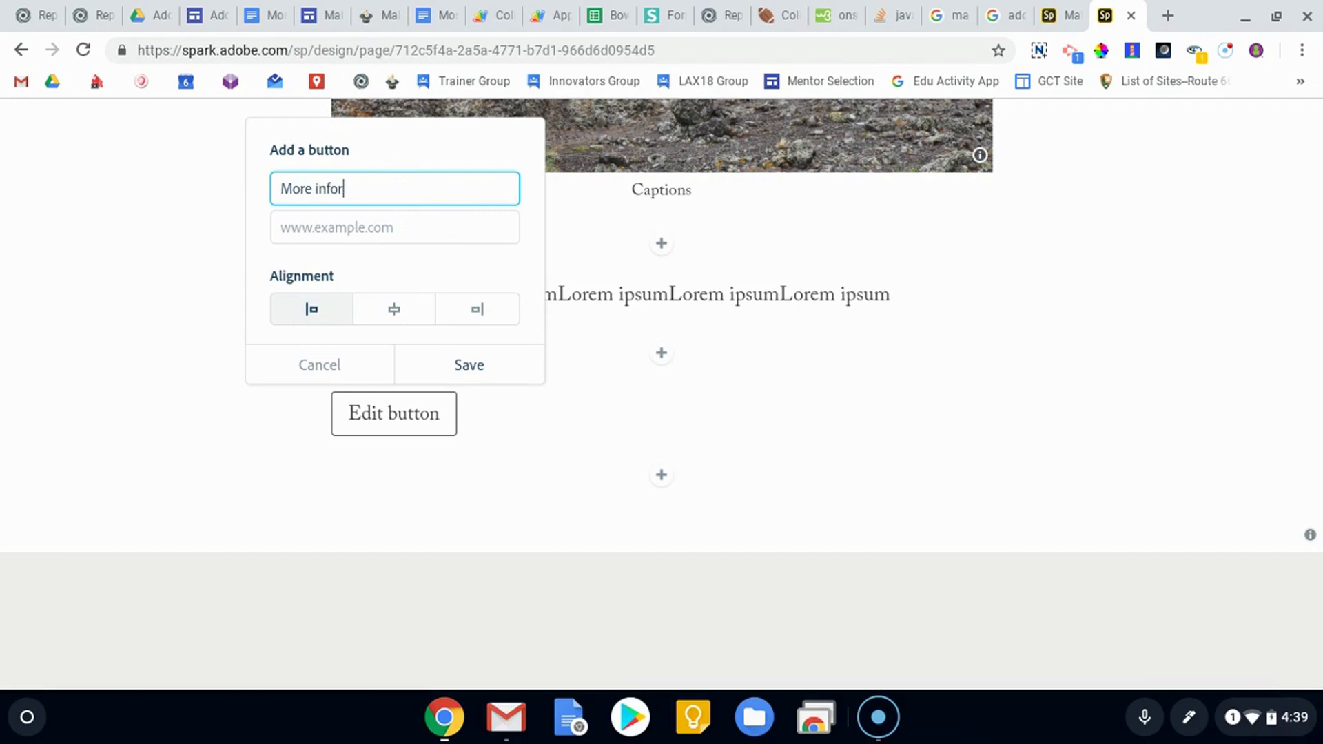
left_click(446, 226)
type("www.google.com")
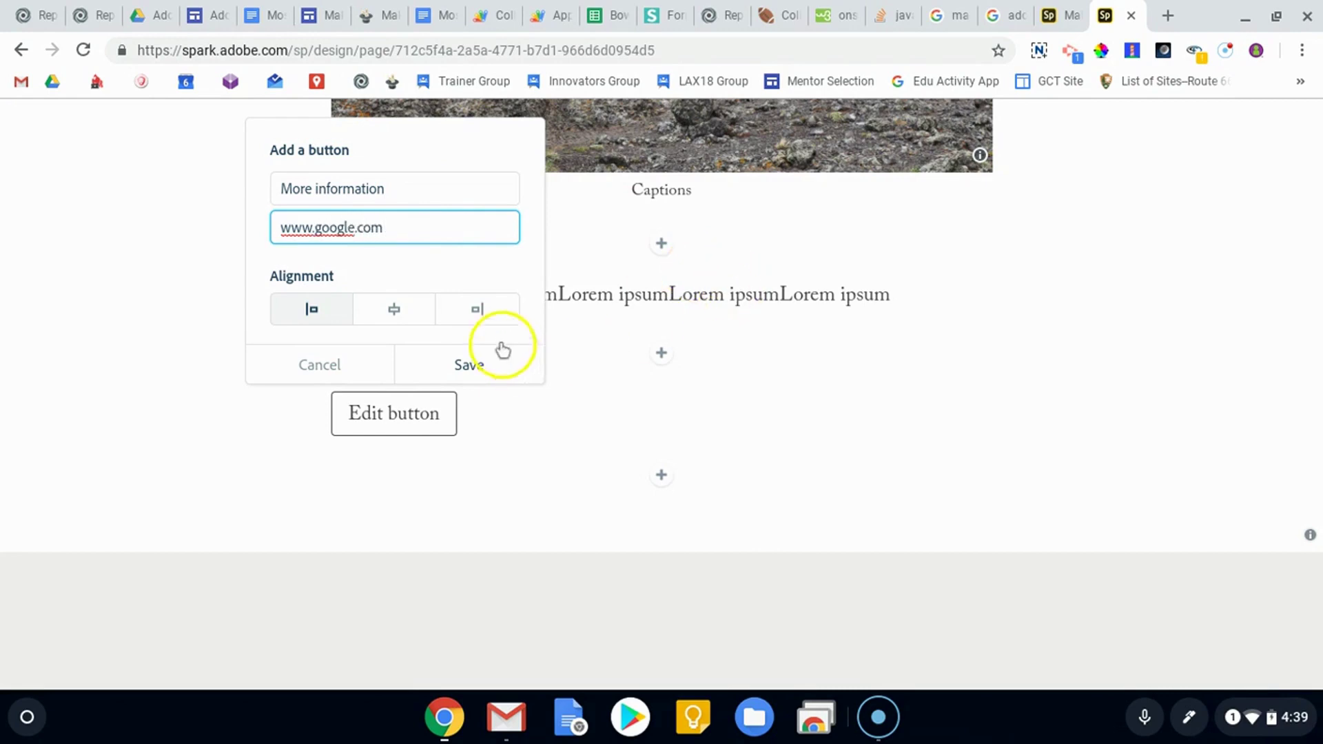
left_click(396, 310)
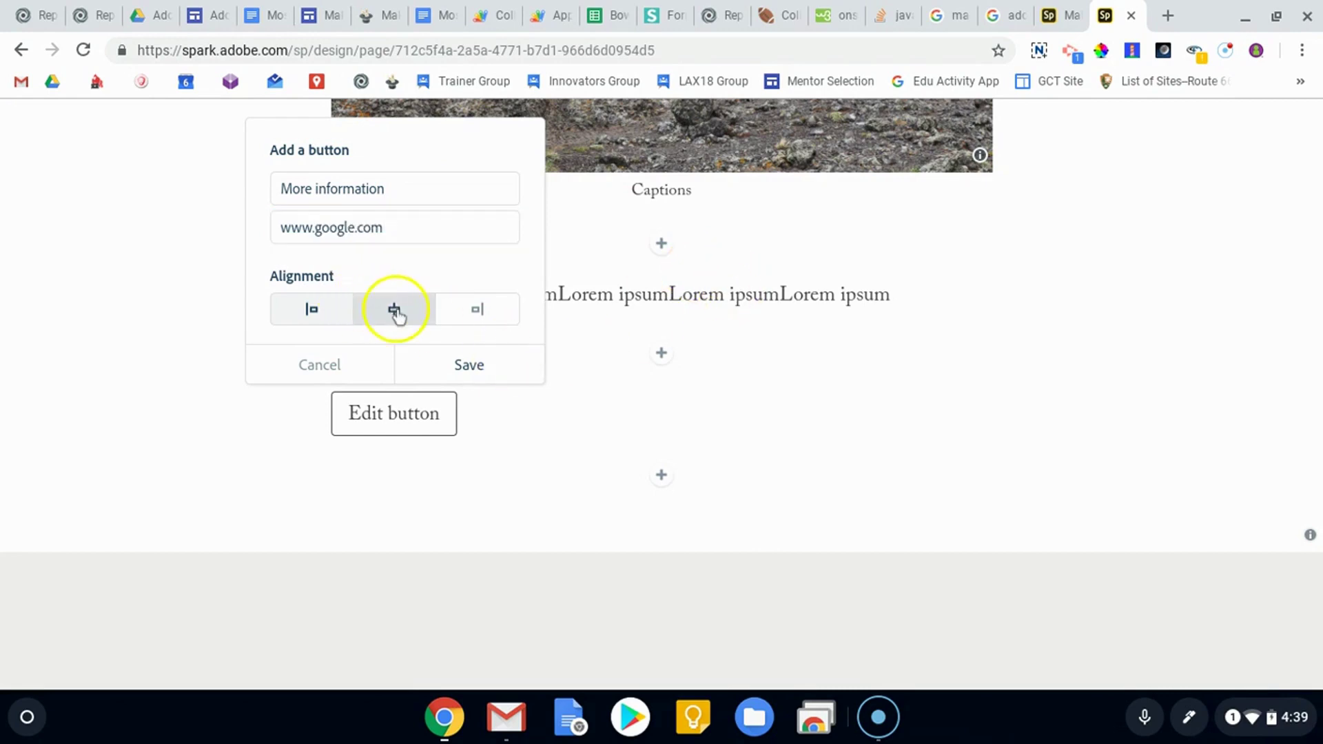
left_click(465, 312)
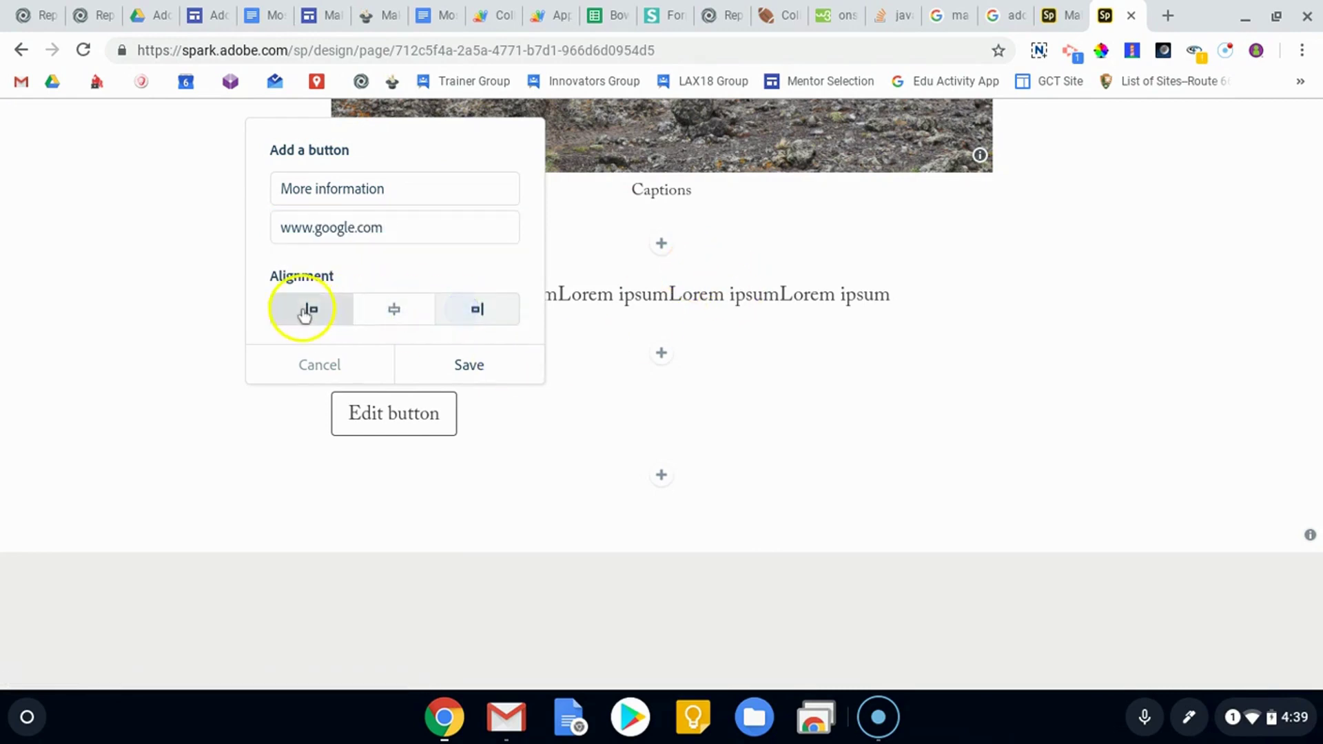
left_click(301, 310)
left_click(469, 369)
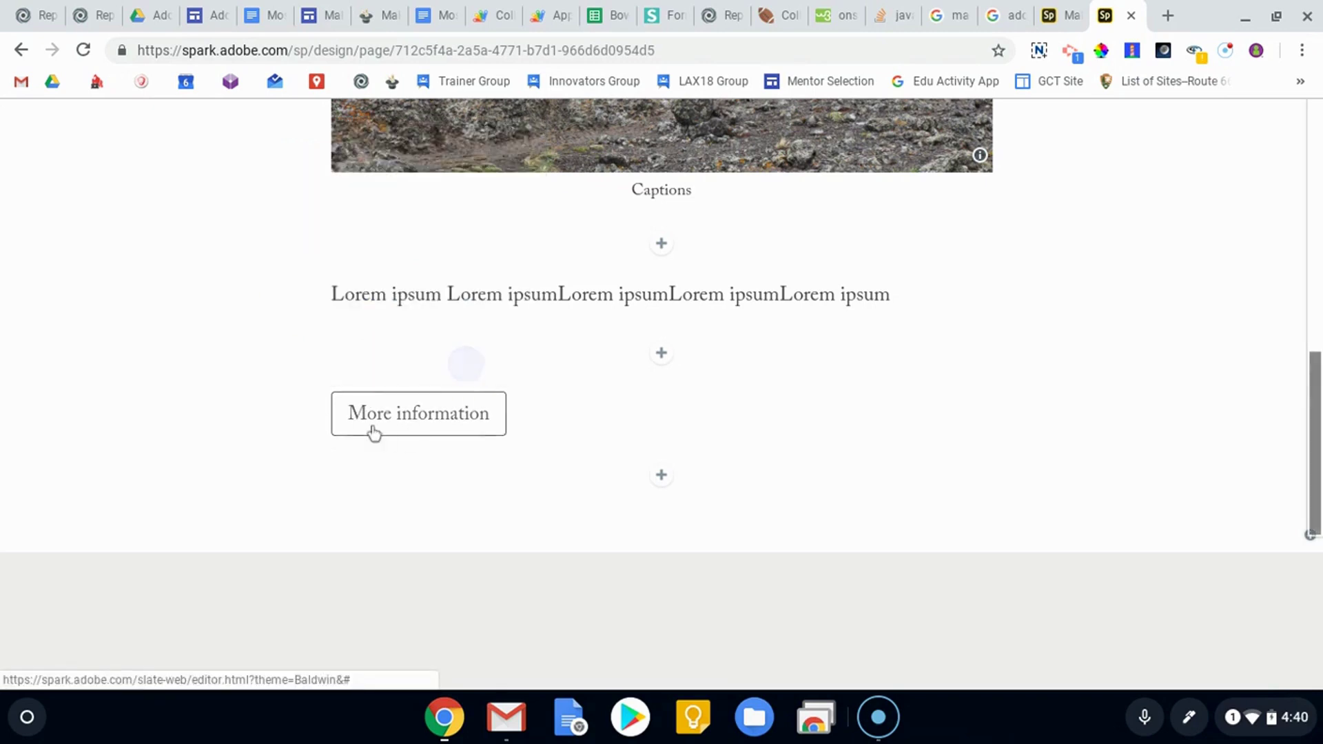
- Edit the More information button to center alignment and save it
left_click(458, 432)
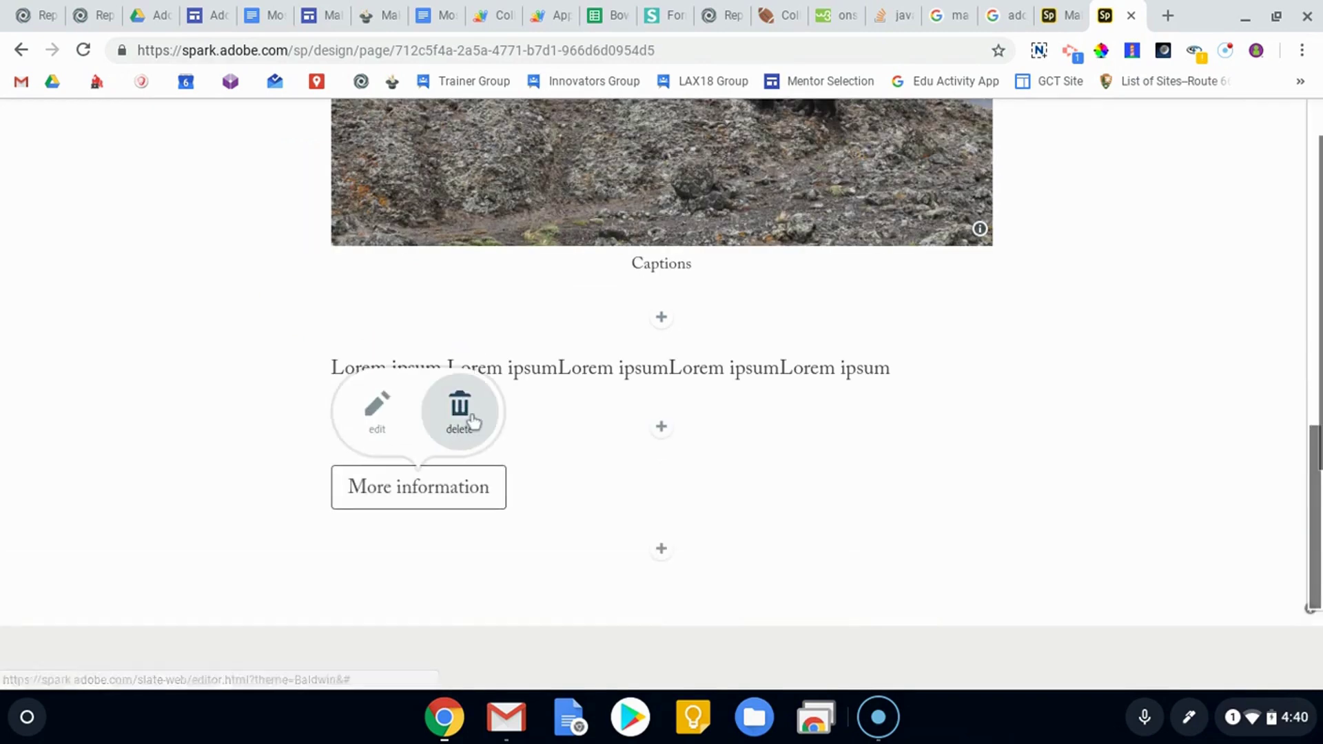
left_click(375, 410)
left_click(418, 382)
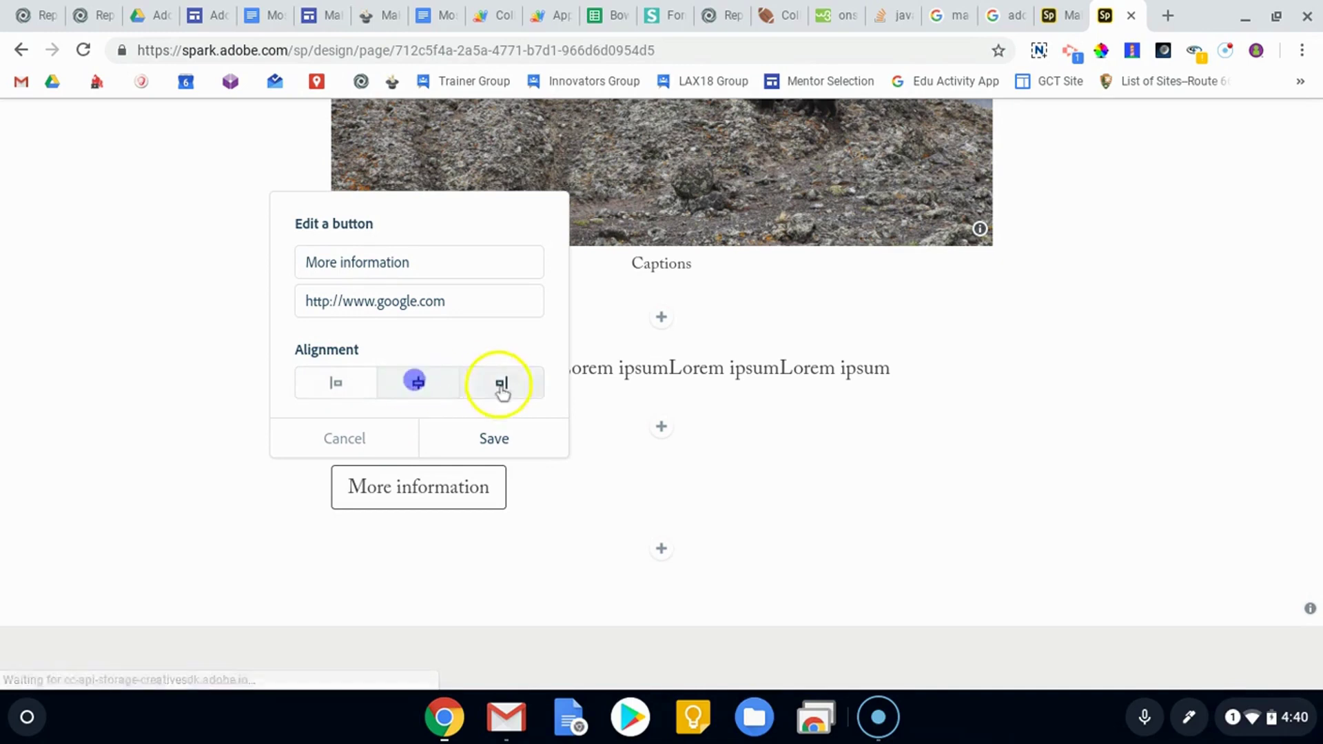
left_click(485, 443)
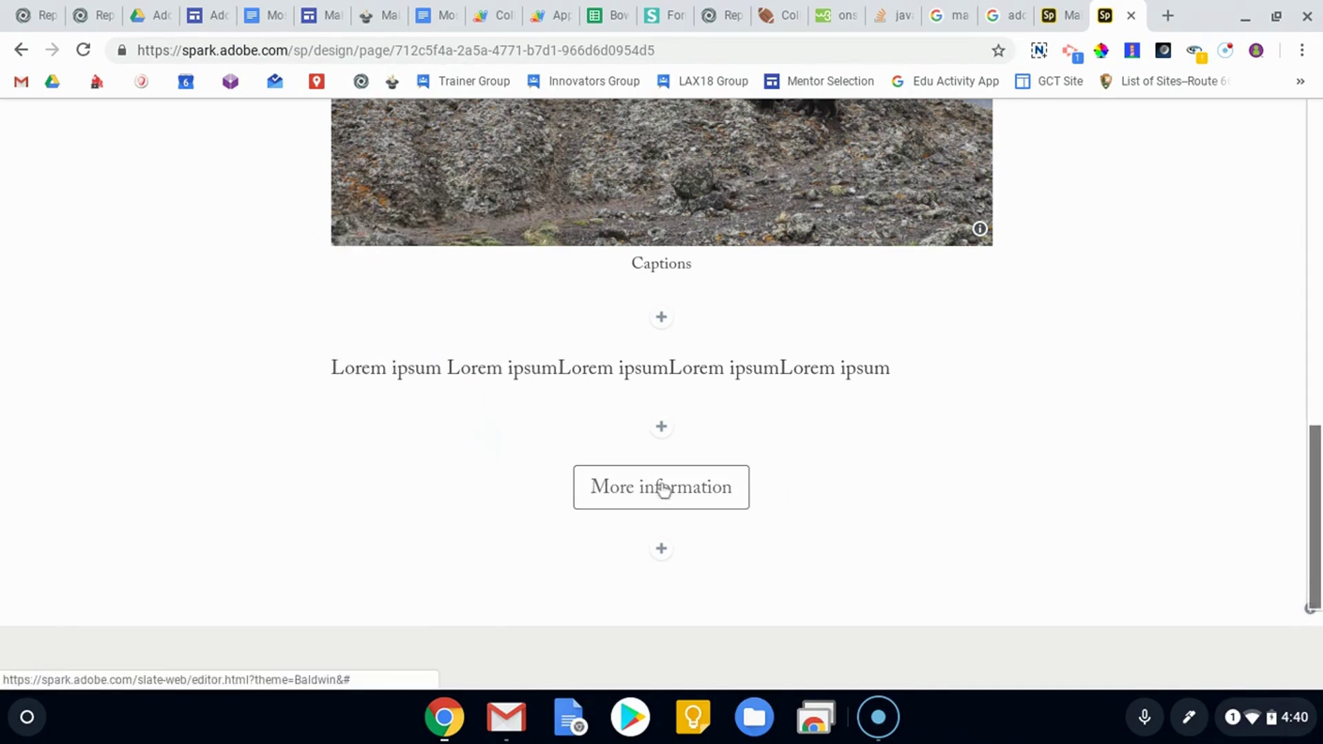
- Format the Lorem ipsum paragraph as a large H1 heading, after trying Quote and H2
scroll(832, 432, "up", 1)
left_click(820, 386)
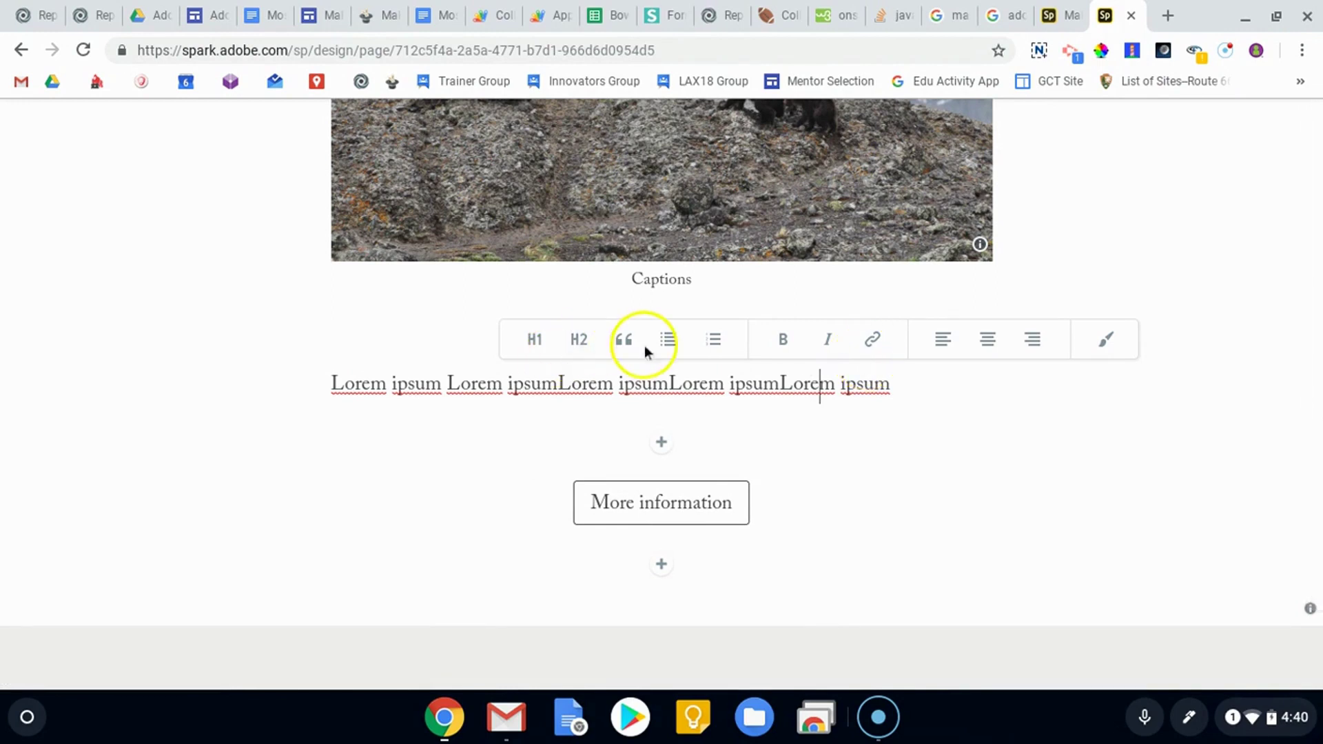
left_click(617, 344)
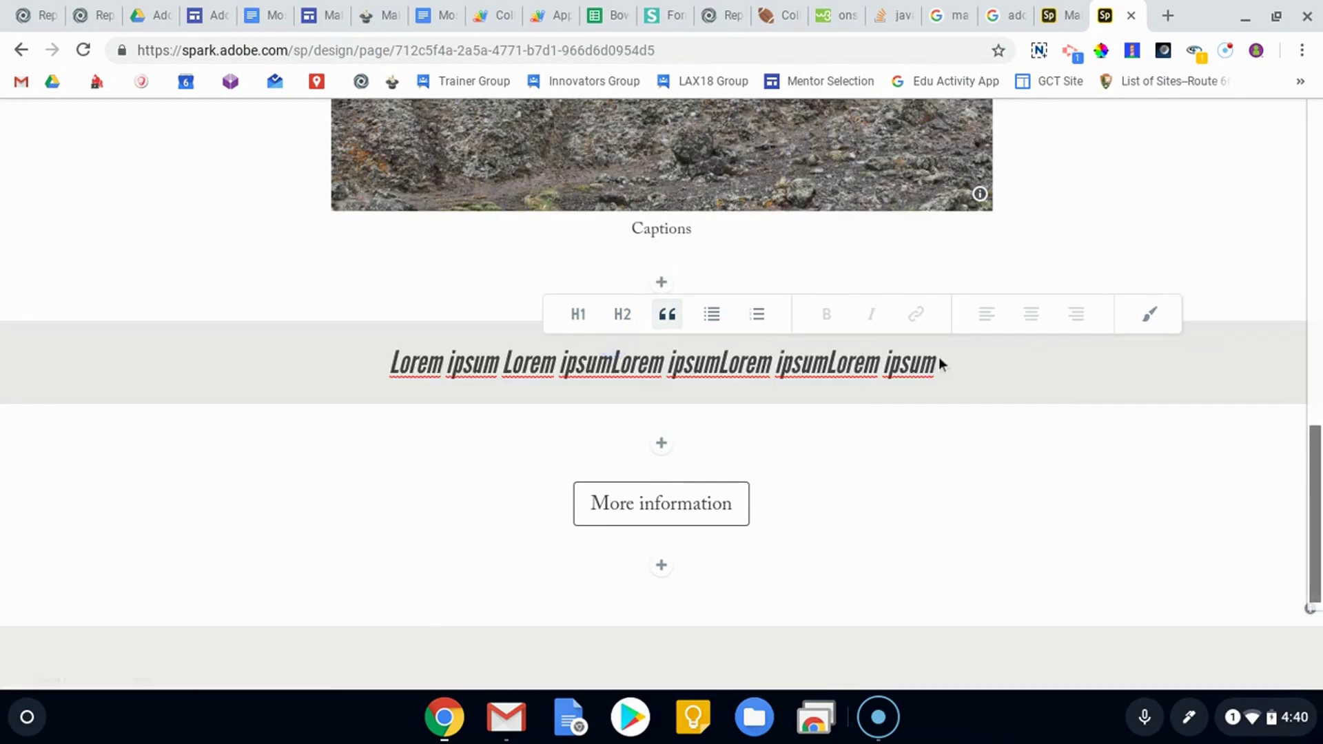
left_click(623, 313)
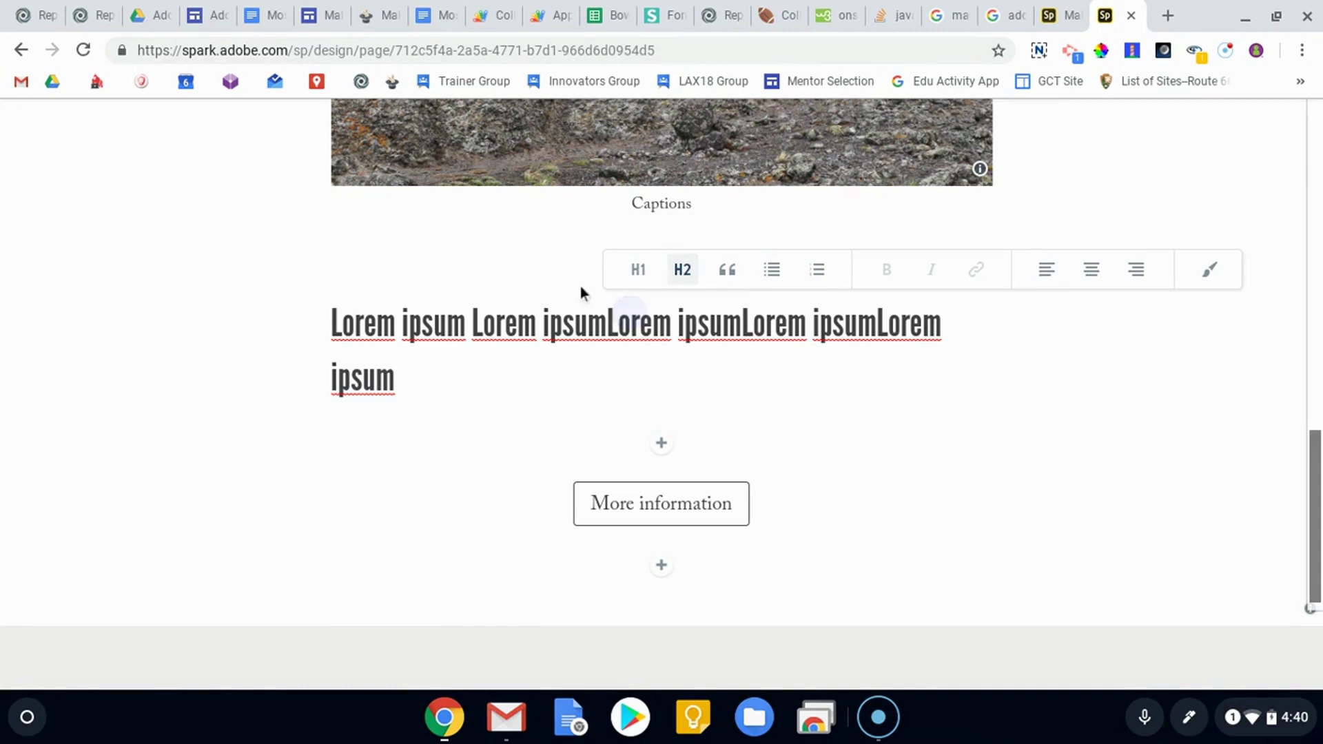
left_click(641, 272)
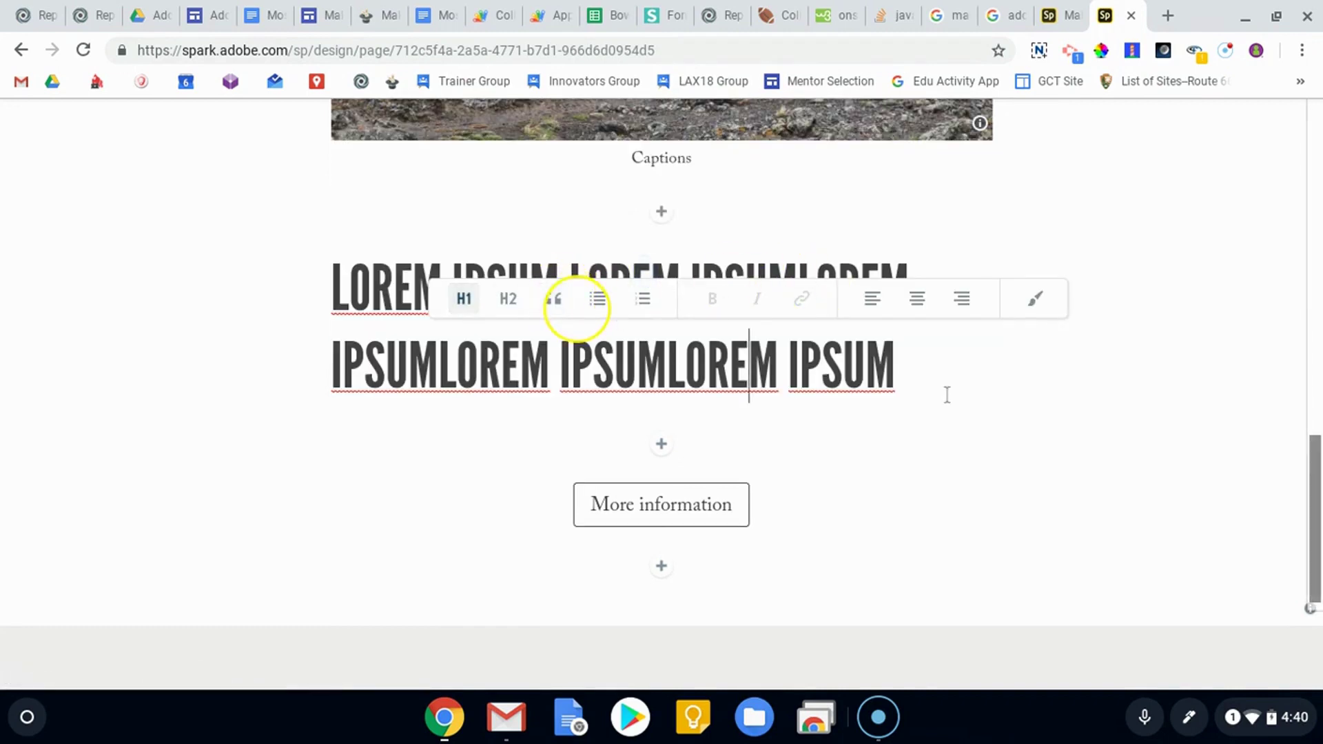
- Add a new paragraph reading 'wefwaefawef' below the H1 heading
left_click(957, 393)
key("Return")
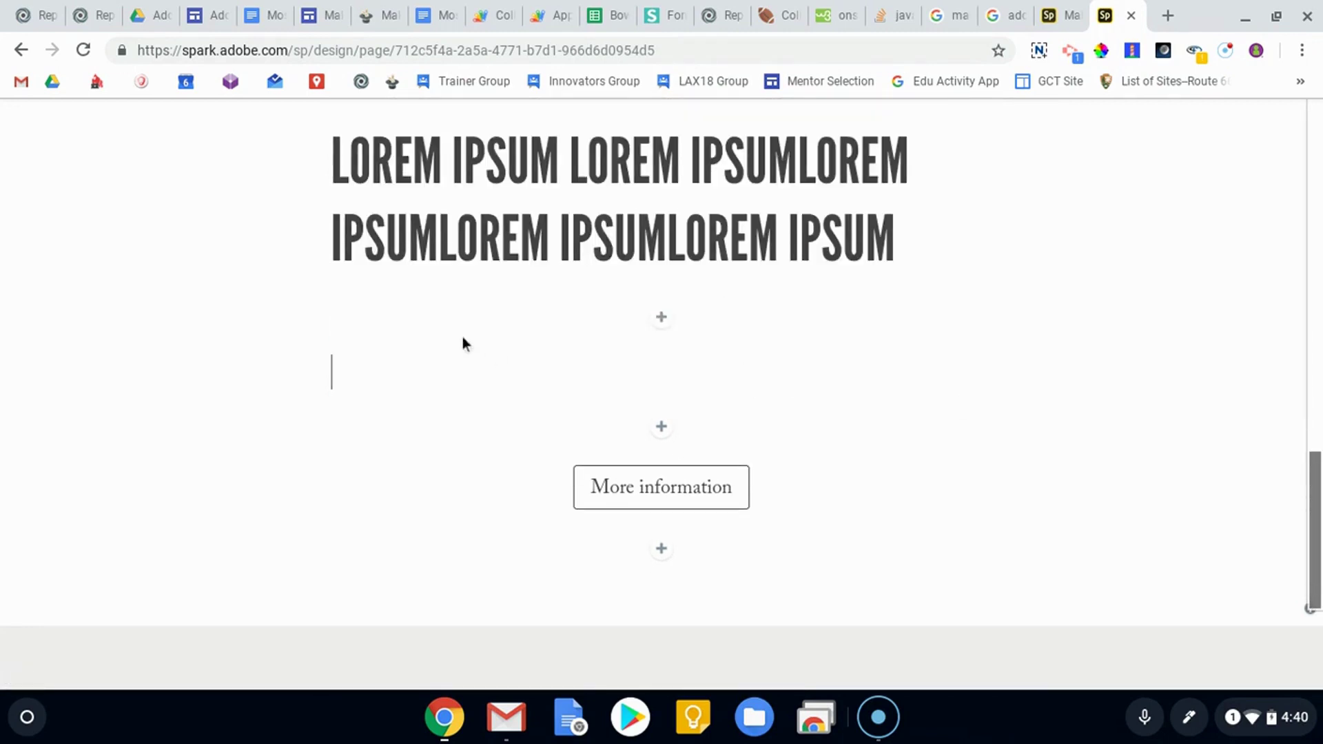
type("wefwaefawef")
scroll(673, 372, "up", 10)
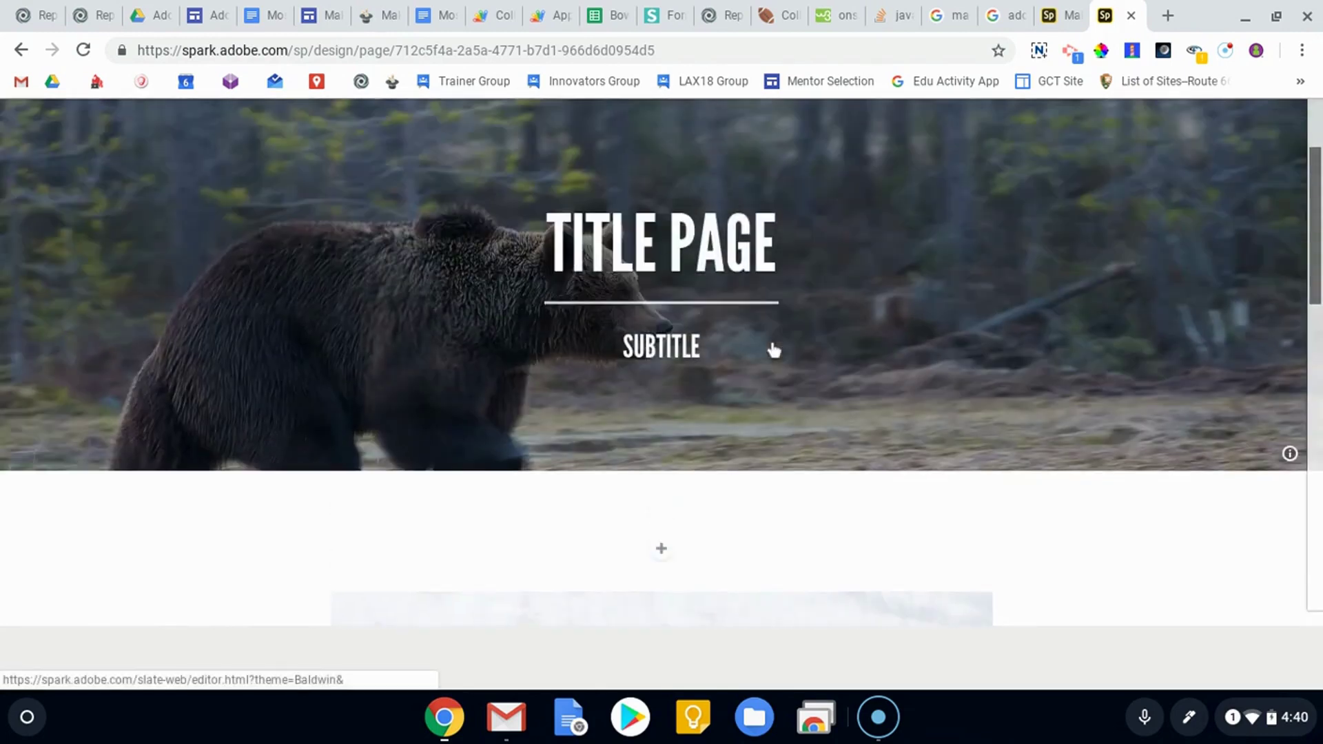
scroll(774, 348, "down", 7)
scroll(775, 340, "down", 4)
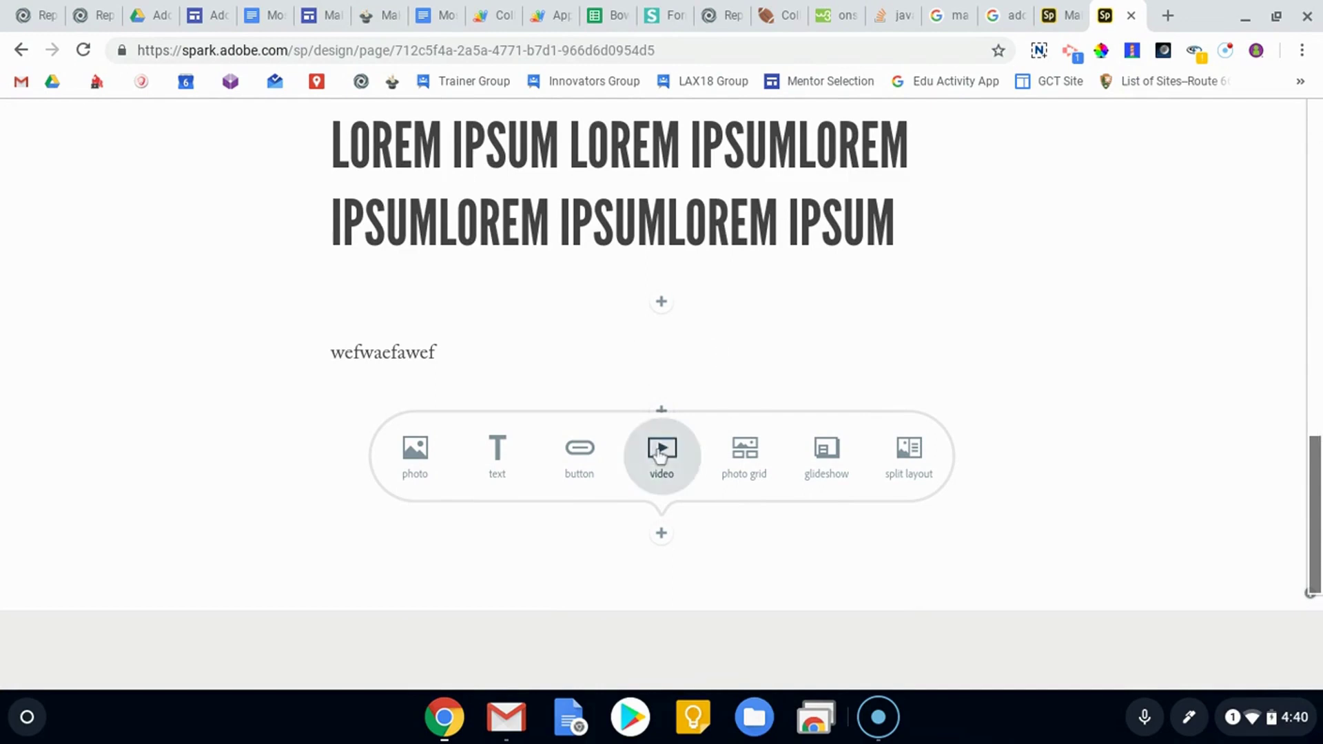
- Insert a Video block below the More information button, then go to the Yosemite example tab
left_click(662, 544)
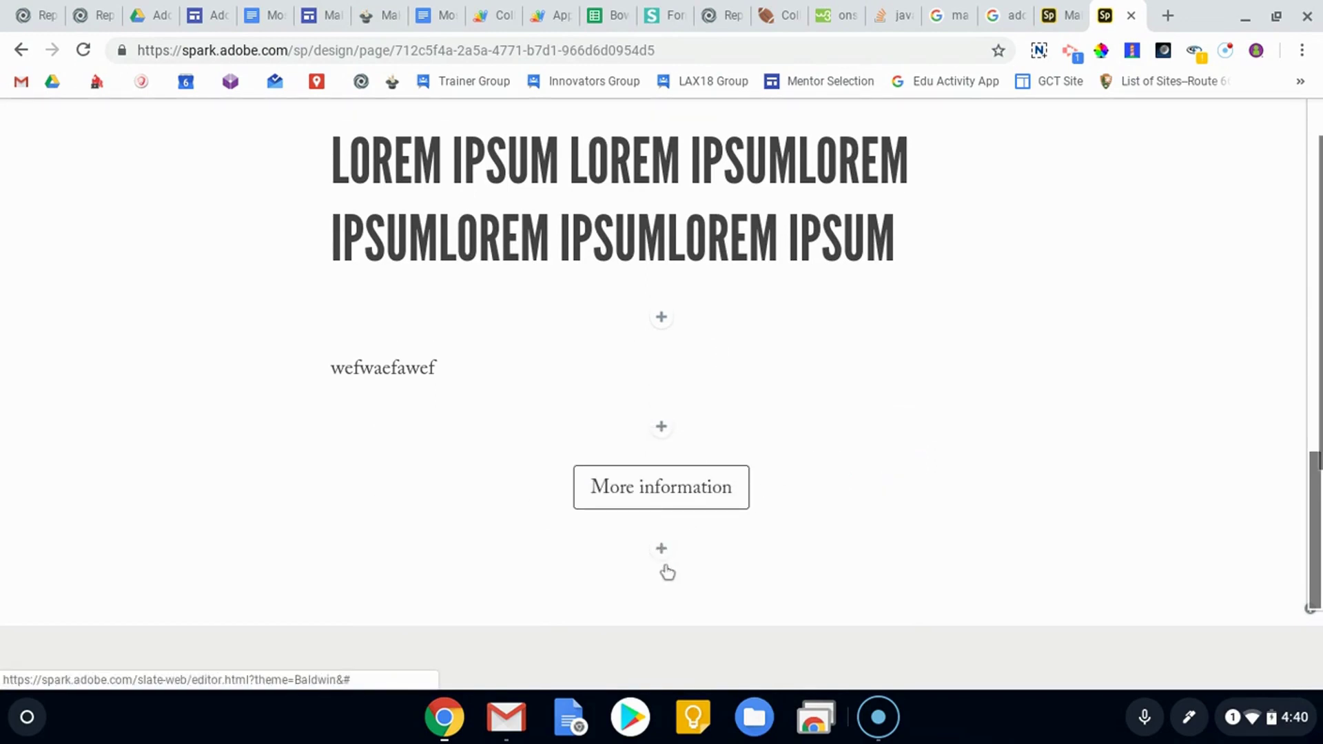
left_click(663, 547)
left_click(660, 482)
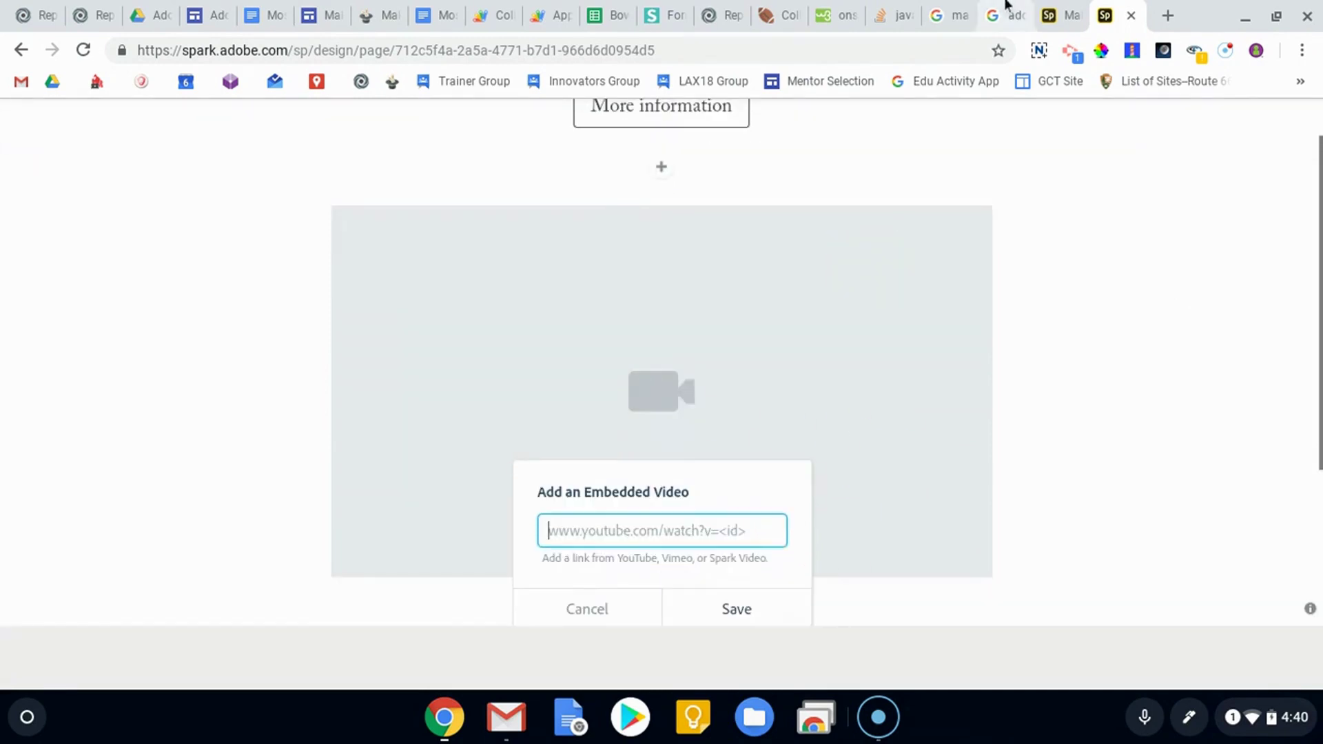
left_click(1054, 11)
- Browse the Yosemite example page and watch its video in the full-screen player
scroll(717, 332, "up", 3)
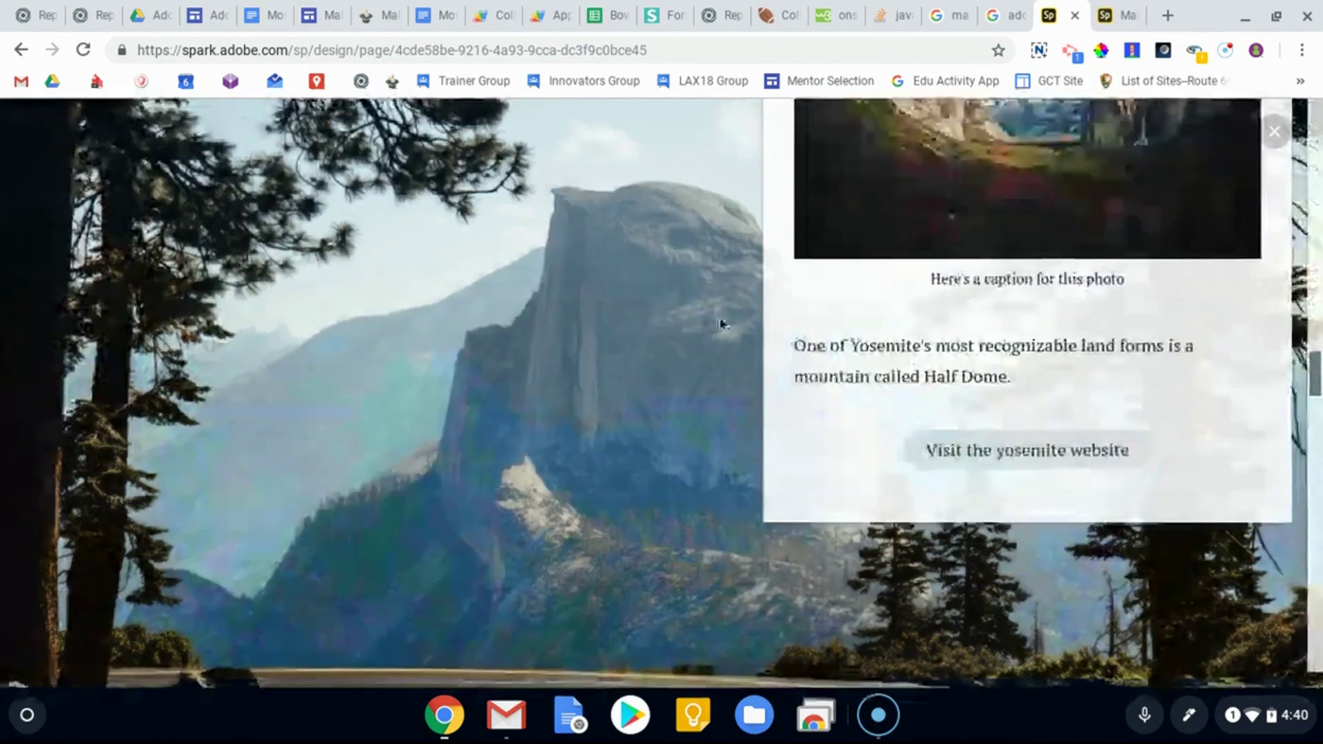
scroll(672, 310, "down", 1)
scroll(673, 304, "down", 5)
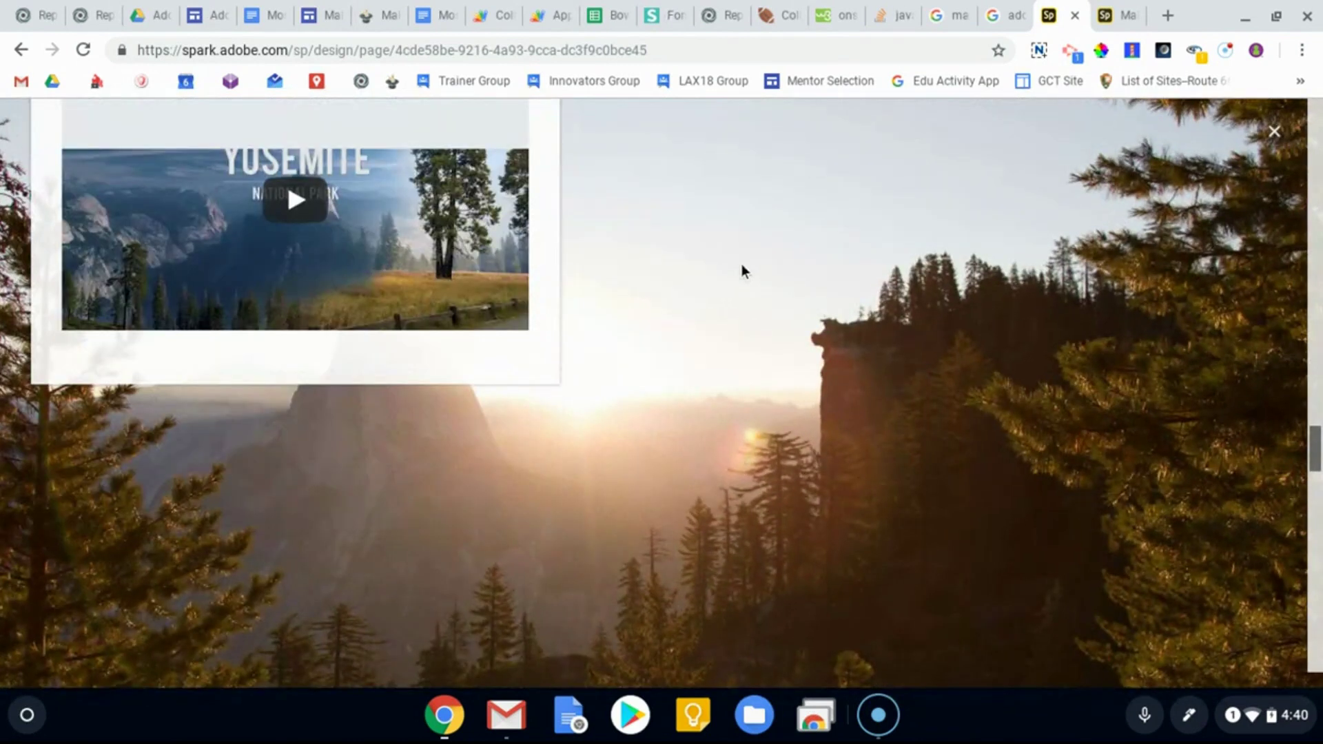
scroll(779, 372, "down", 10)
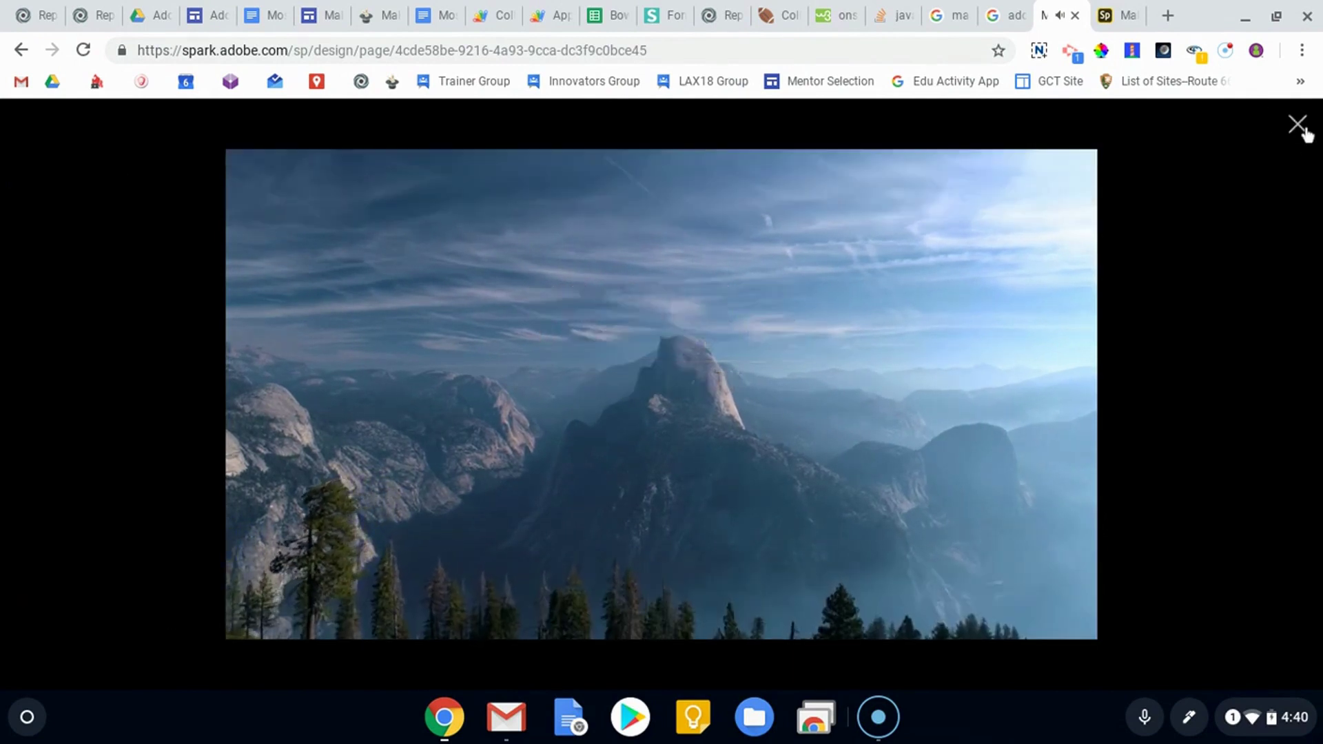
left_click(1299, 126)
- Scroll through the rest of the Yosemite page, then return to the bear page tab
scroll(1072, 290, "down", 10)
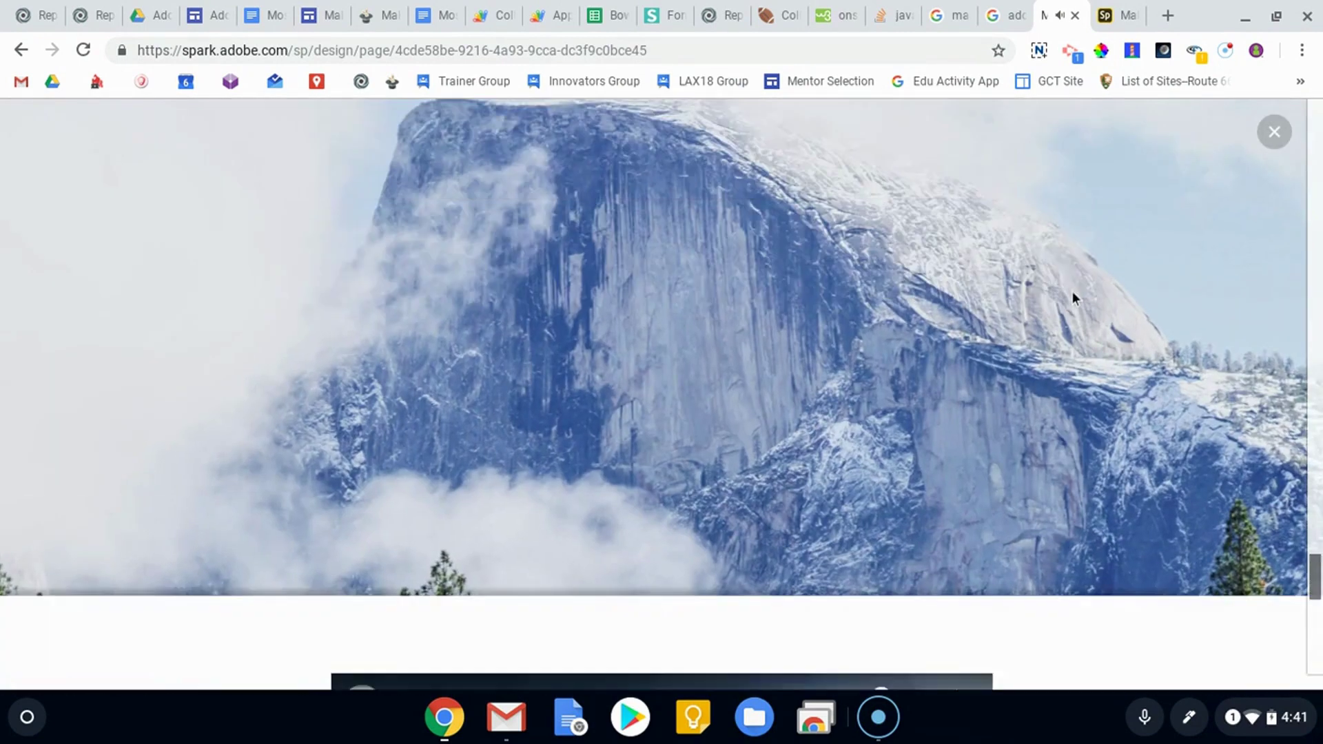
scroll(1076, 288, "down", 4)
scroll(1077, 287, "up", 12)
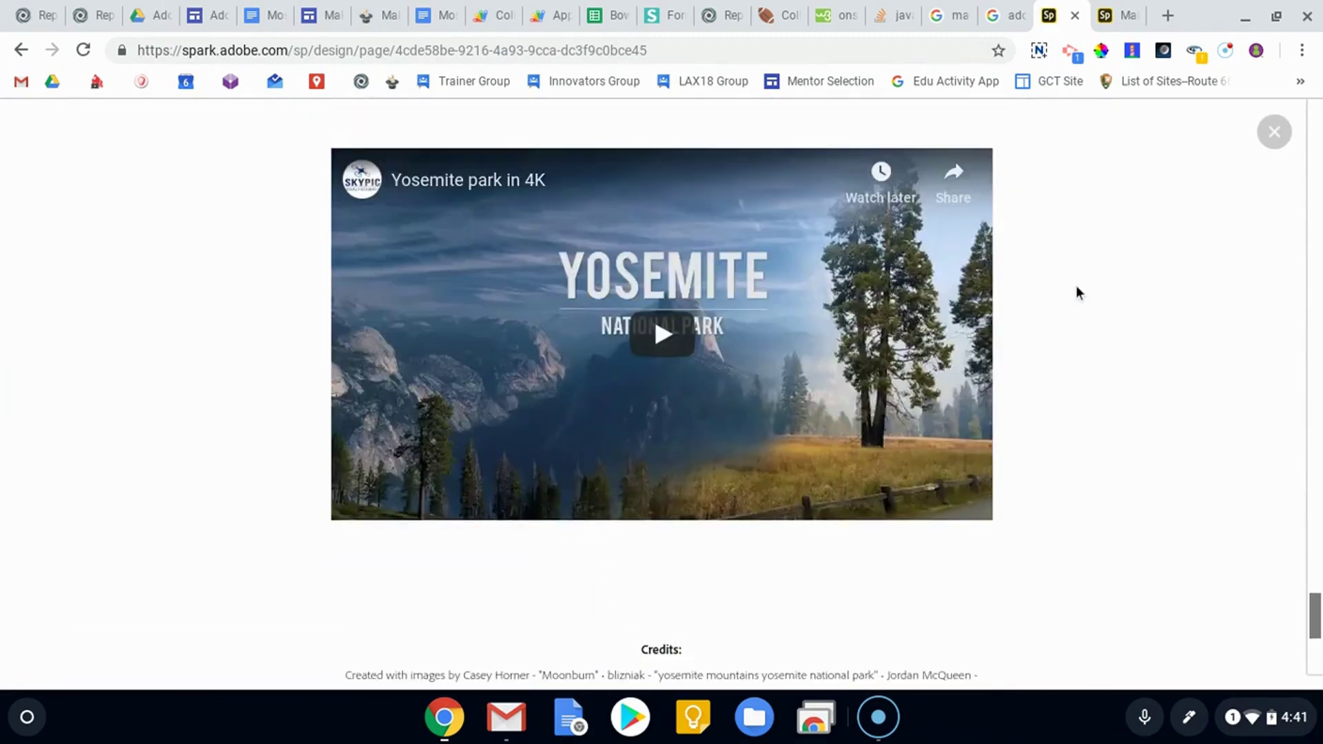
scroll(1080, 295, "down", 5)
scroll(1082, 295, "up", 6)
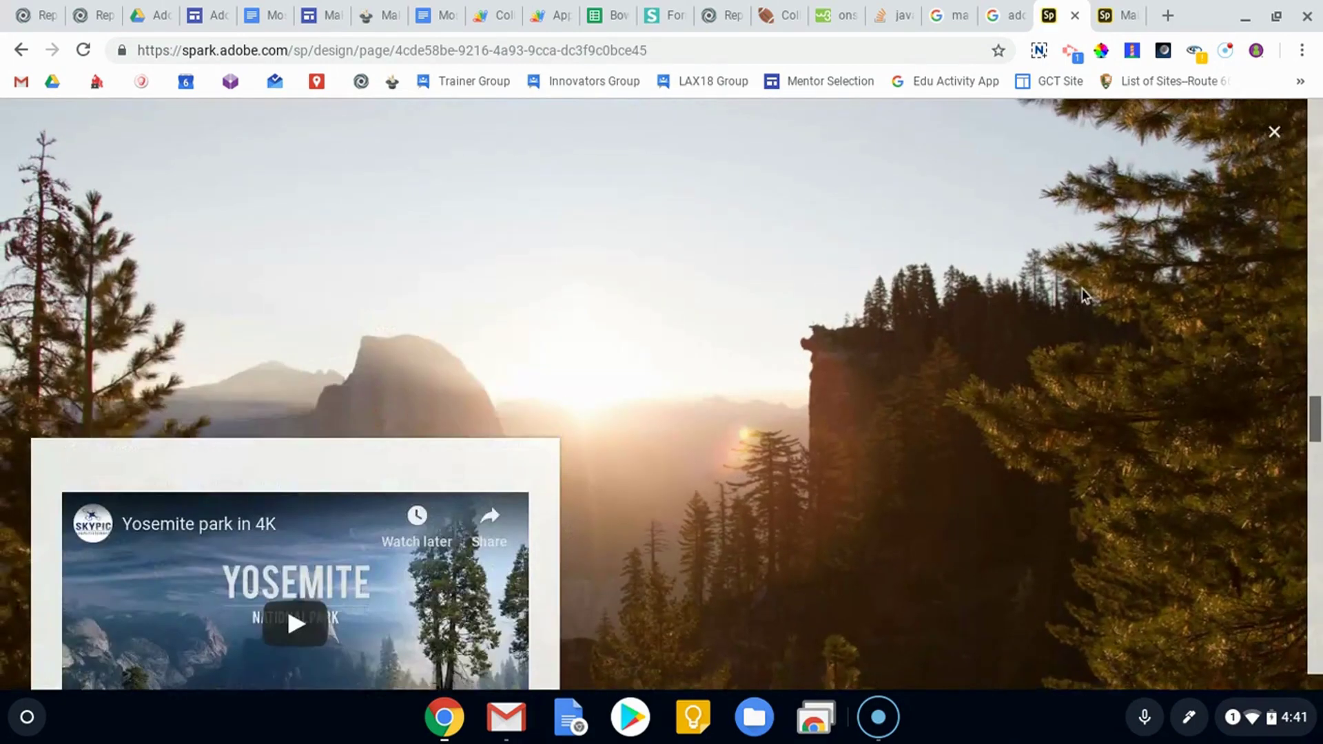
scroll(1085, 295, "up", 10)
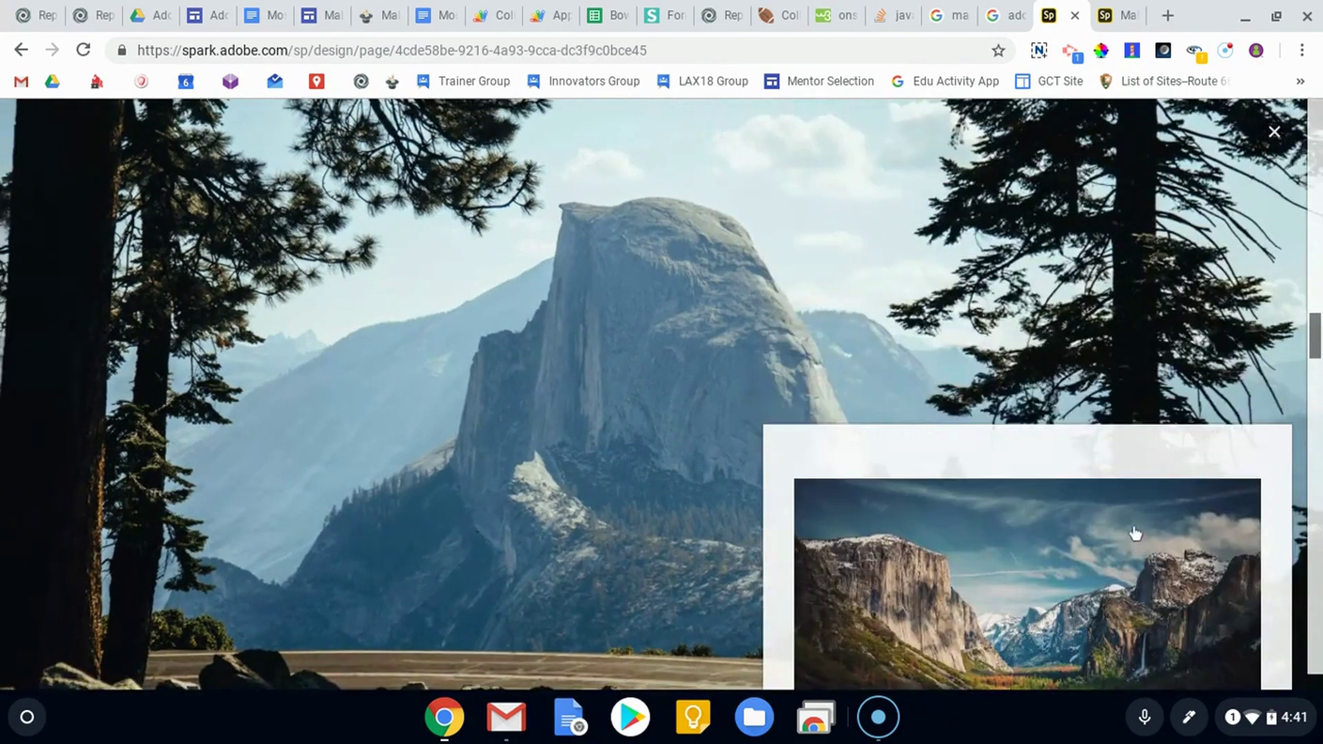
scroll(1137, 524, "up", 4)
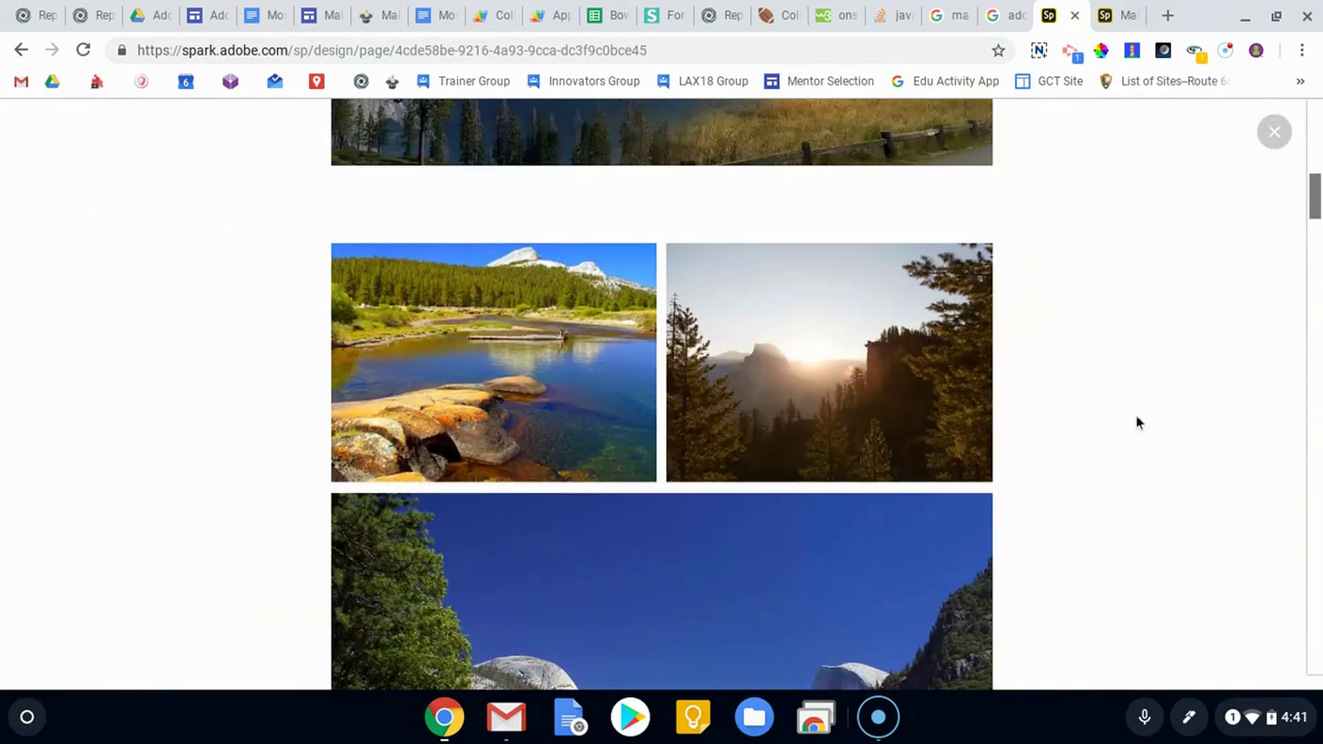
left_click(1112, 15)
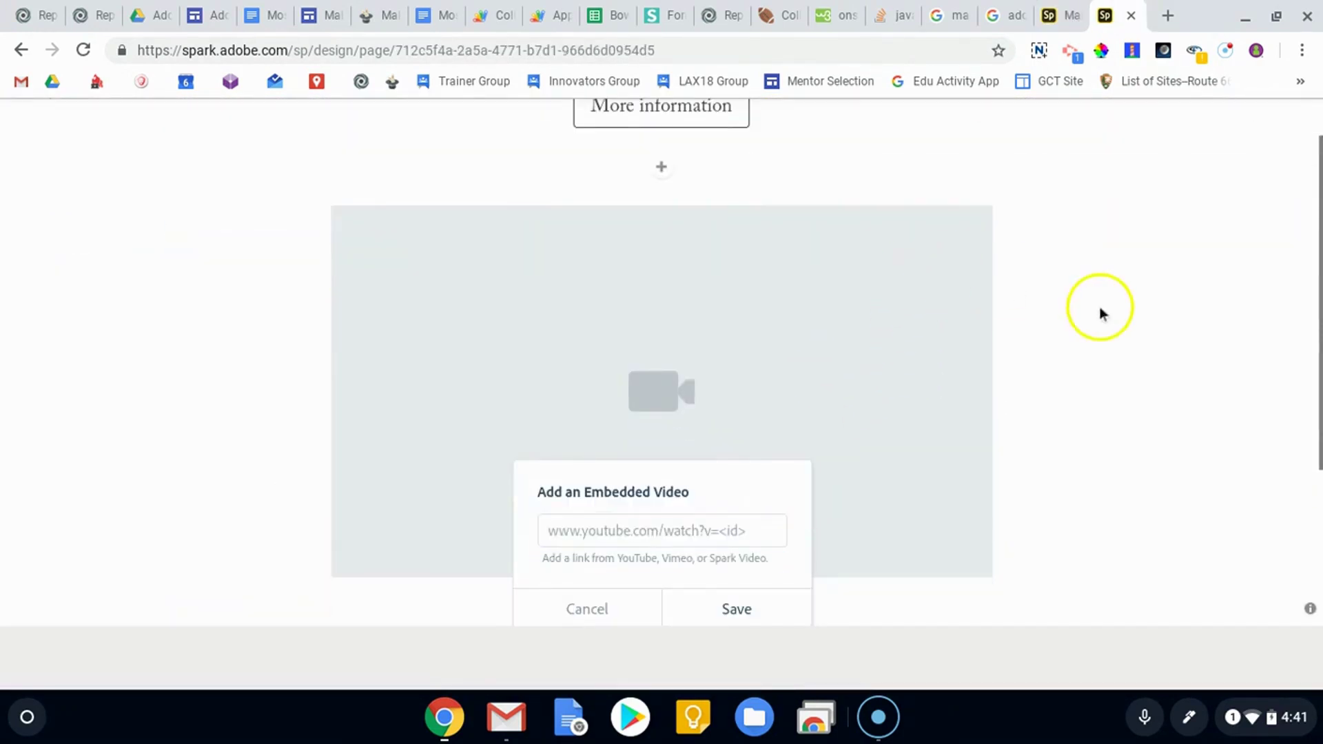
scroll(1058, 455, "up", 10)
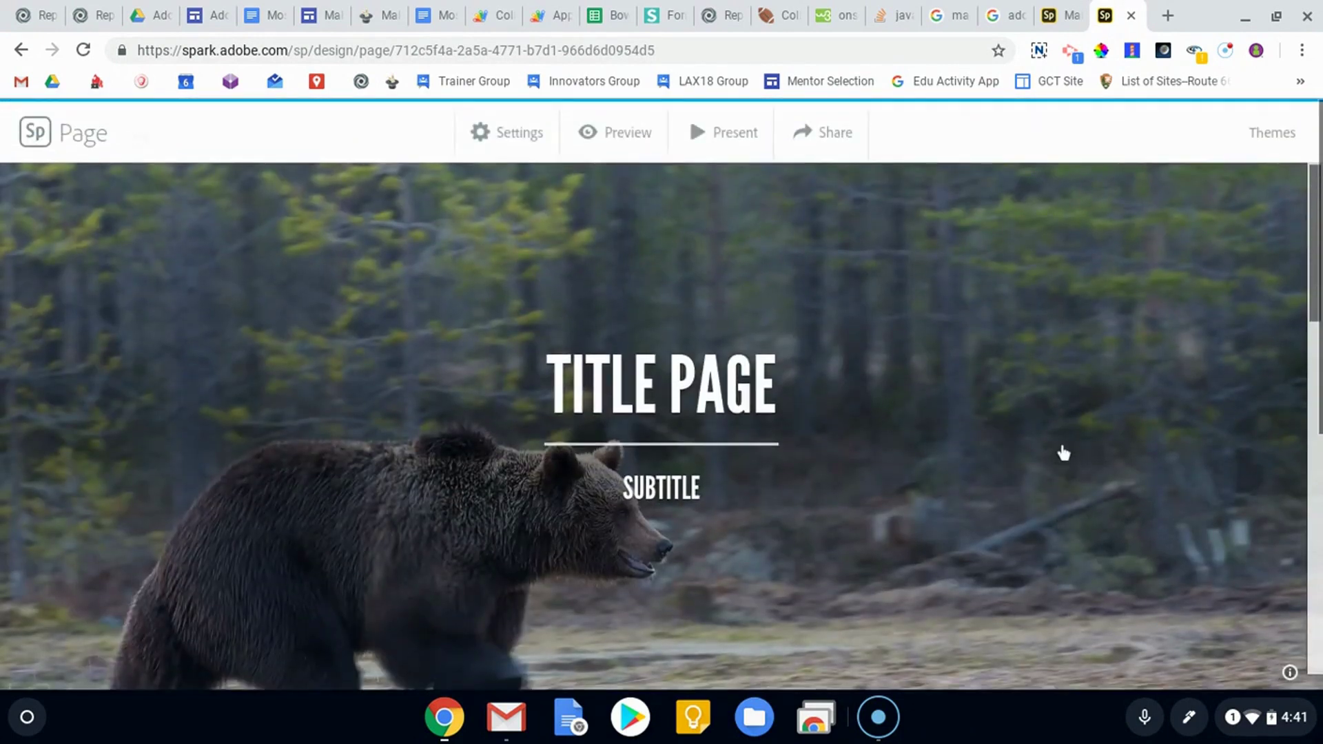
scroll(1064, 451, "down", 2)
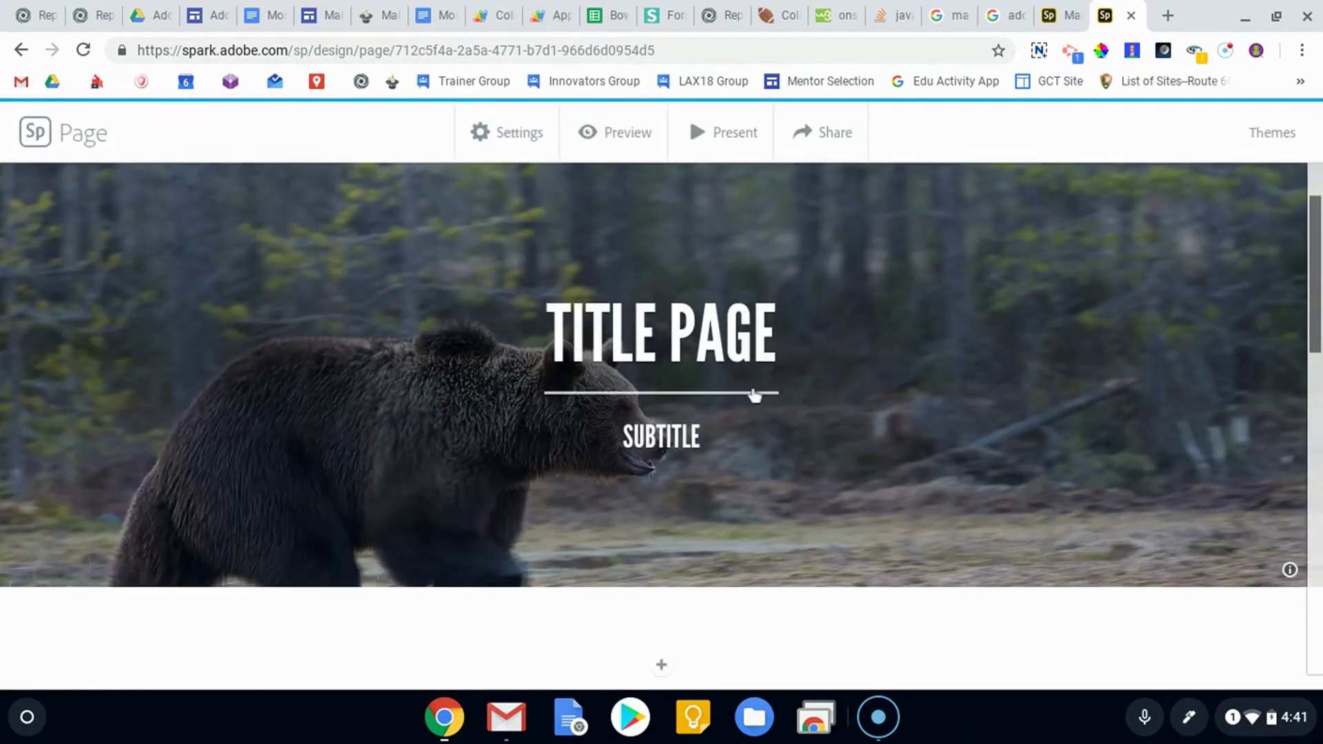
scroll(756, 395, "down", 2)
left_click(665, 441)
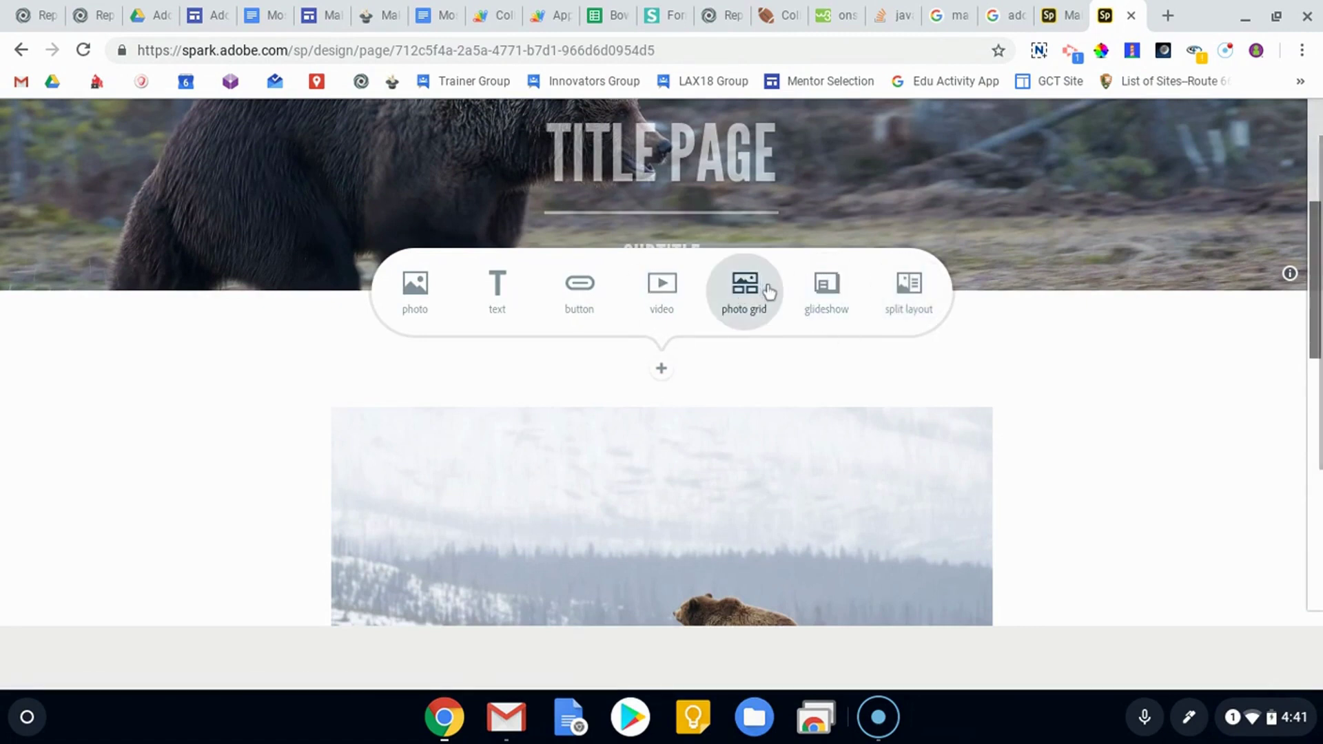
scroll(1000, 344, "up", 5)
left_click(830, 131)
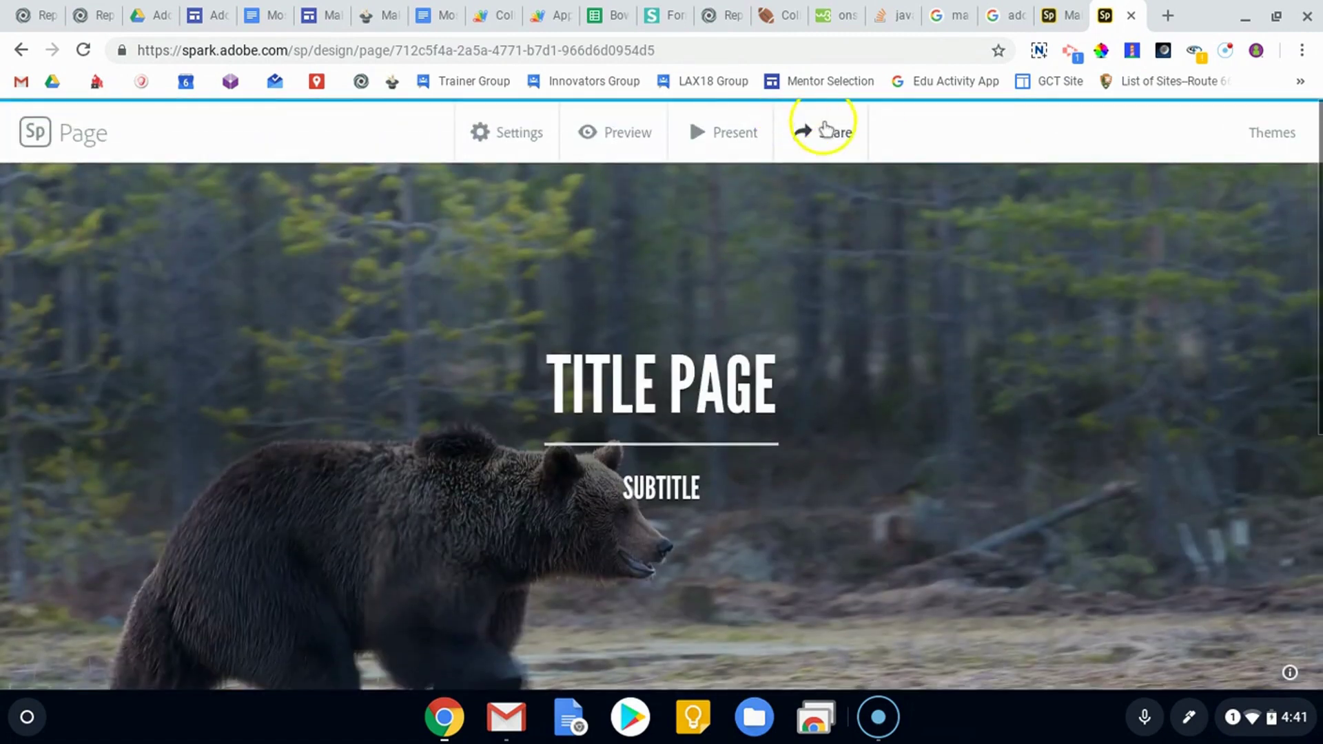
left_click(1010, 154)
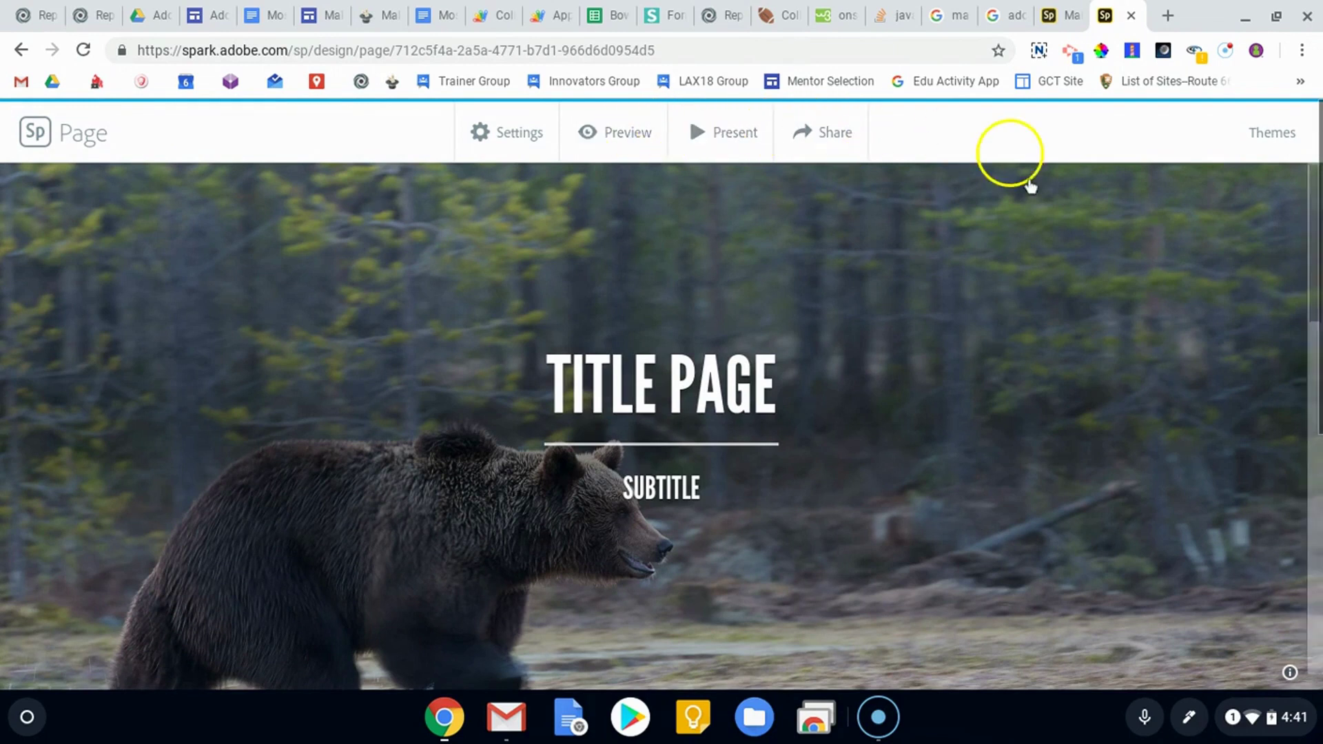
scroll(1013, 319, "down", 1)
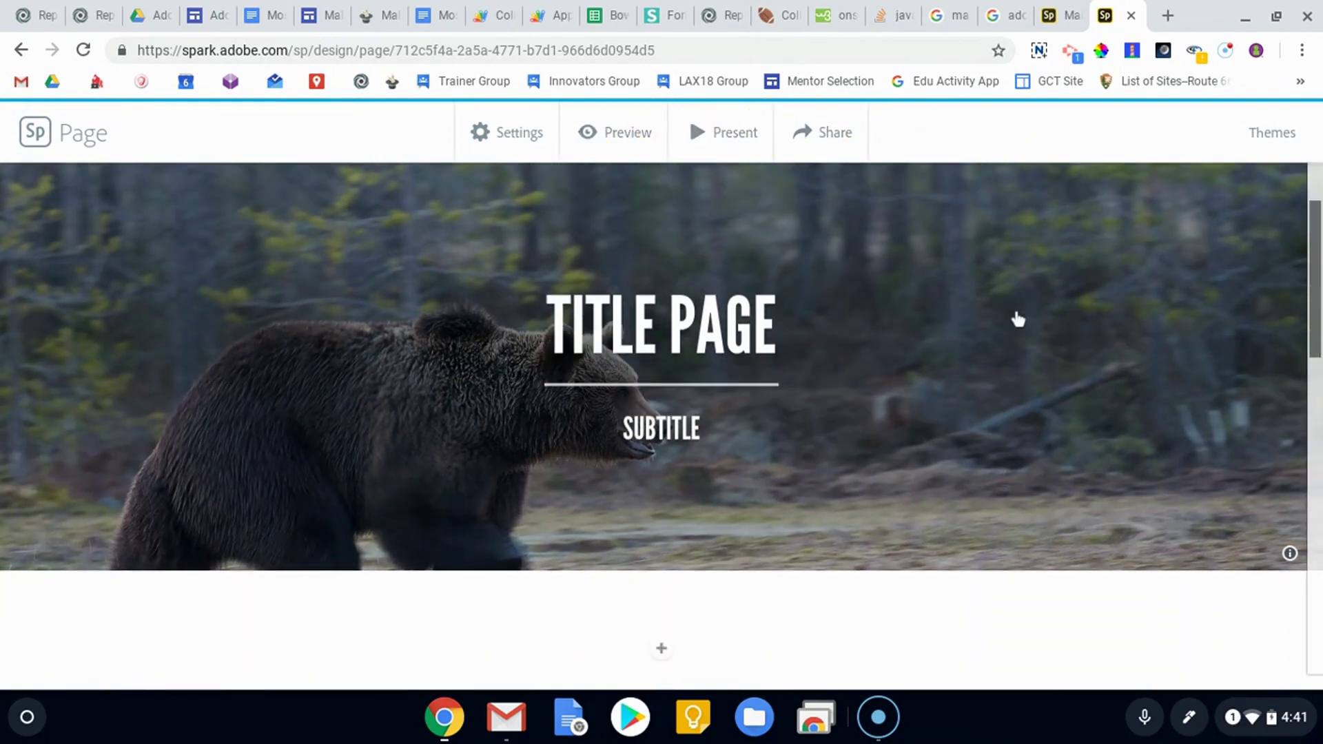